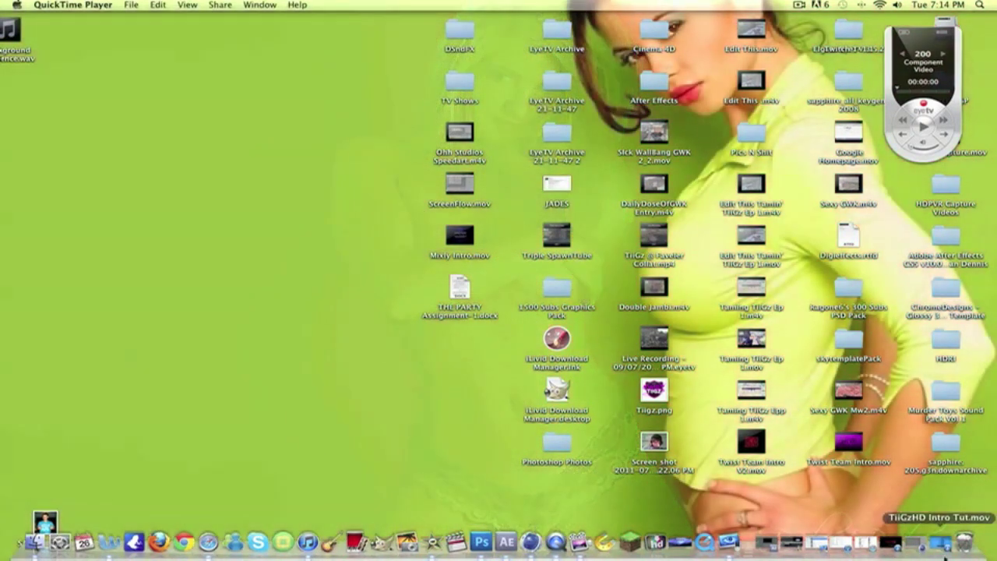
- Play the TiiGzHD Intro Tut.mov example intro through once and close it
{"action": "left_click", "coordinate": [944, 554]}
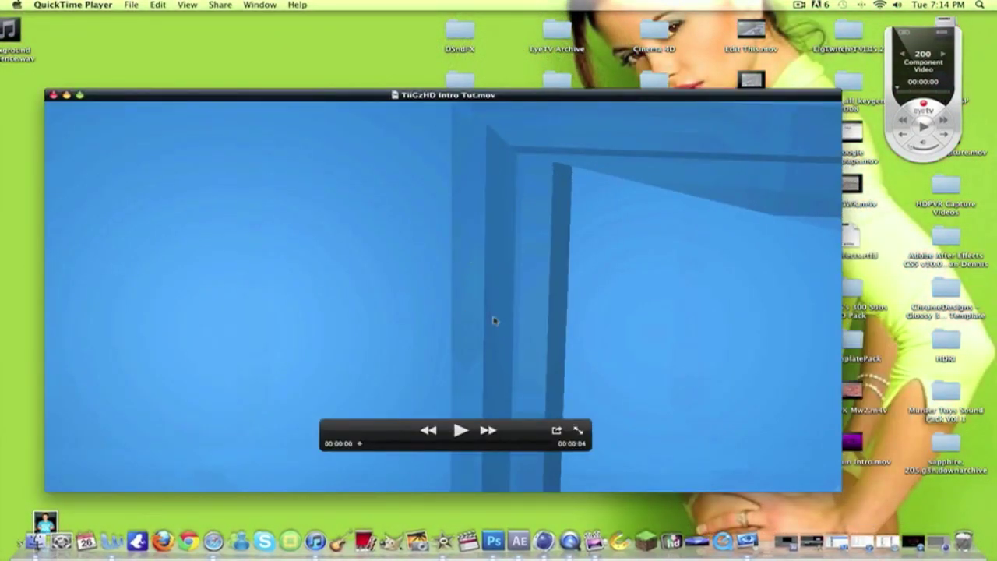
{"action": "left_click", "coordinate": [461, 431]}
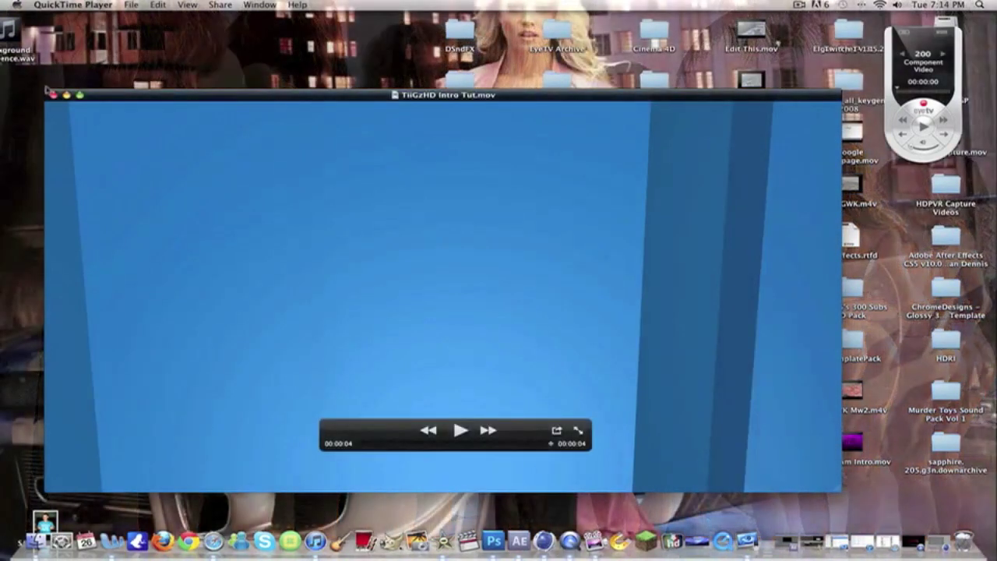
{"action": "left_click", "coordinate": [53, 95]}
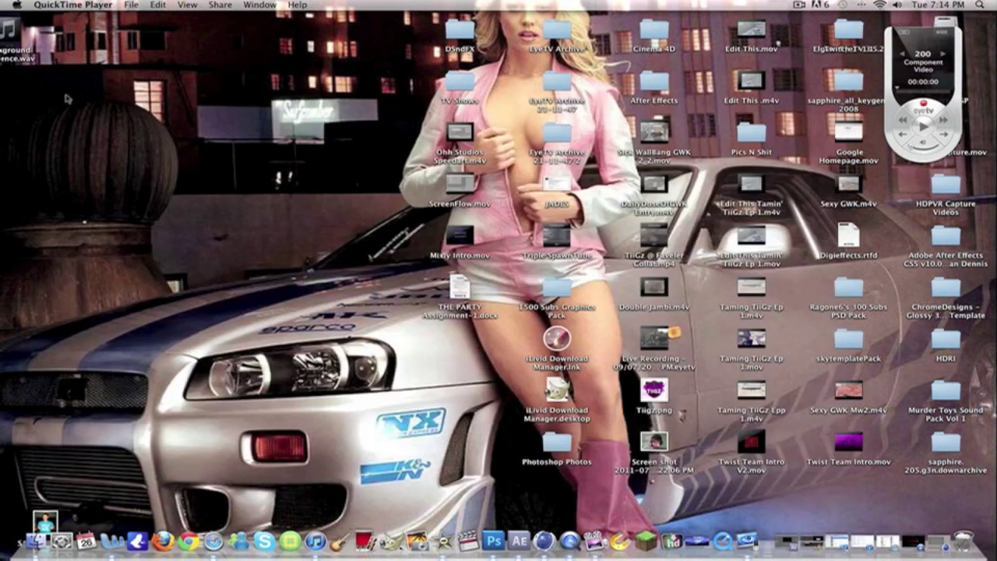
- Switch to the empty Cinema 4D scene and set the render output to the HDV/HDTV 720 25 film/video preset
{"action": "left_click", "coordinate": [938, 539]}
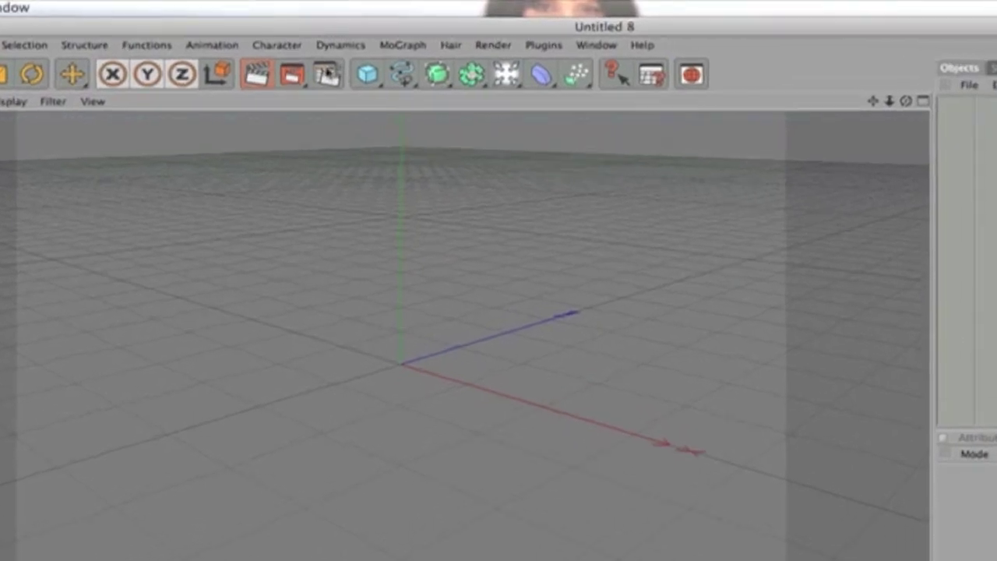
{"action": "left_click", "coordinate": [321, 49]}
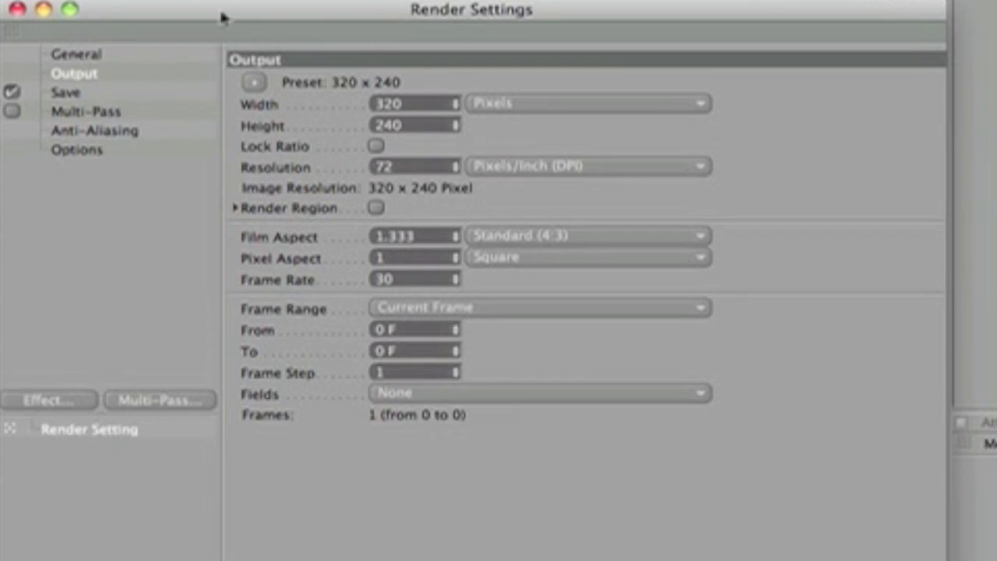
{"action": "left_click", "coordinate": [254, 82]}
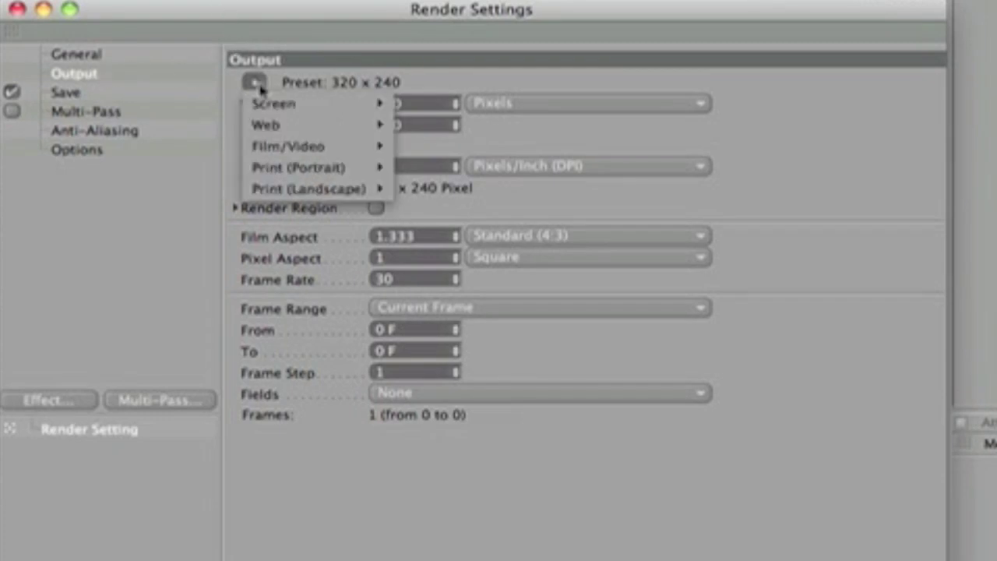
{"action": "left_click", "coordinate": [282, 61]}
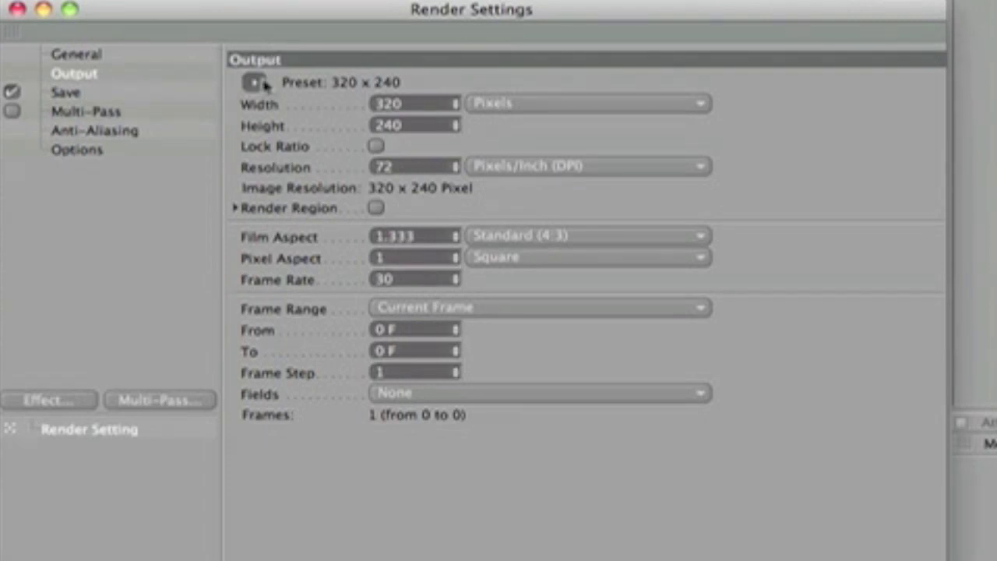
{"action": "left_click", "coordinate": [257, 82]}
{"action": "mouse_move", "coordinate": [396, 148]}
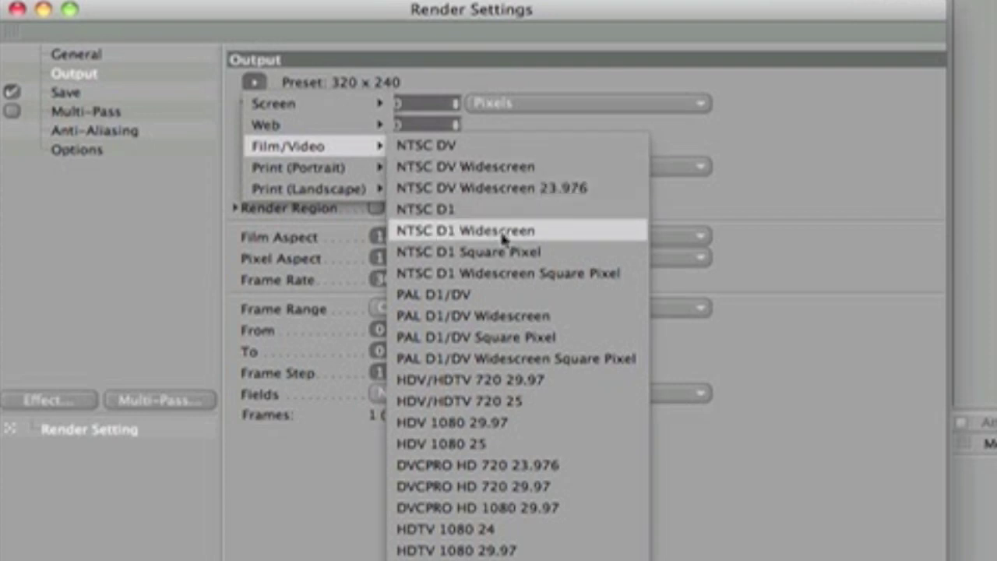
{"action": "left_click", "coordinate": [534, 401]}
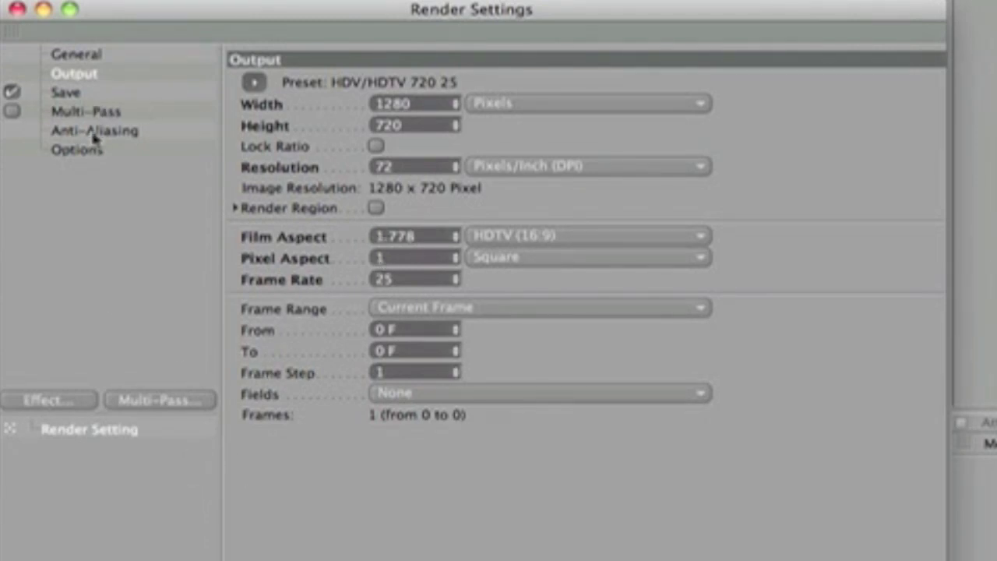
- Set the render to save as Tutorial in the Cinema 4D folder, in QuickTime Movie format
{"action": "left_click", "coordinate": [94, 91]}
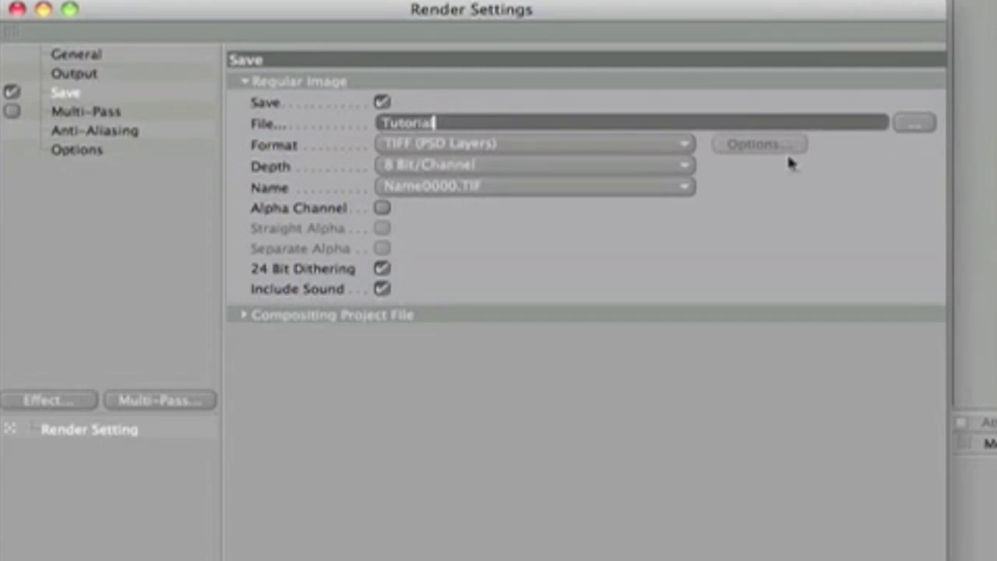
{"action": "left_click", "coordinate": [916, 123]}
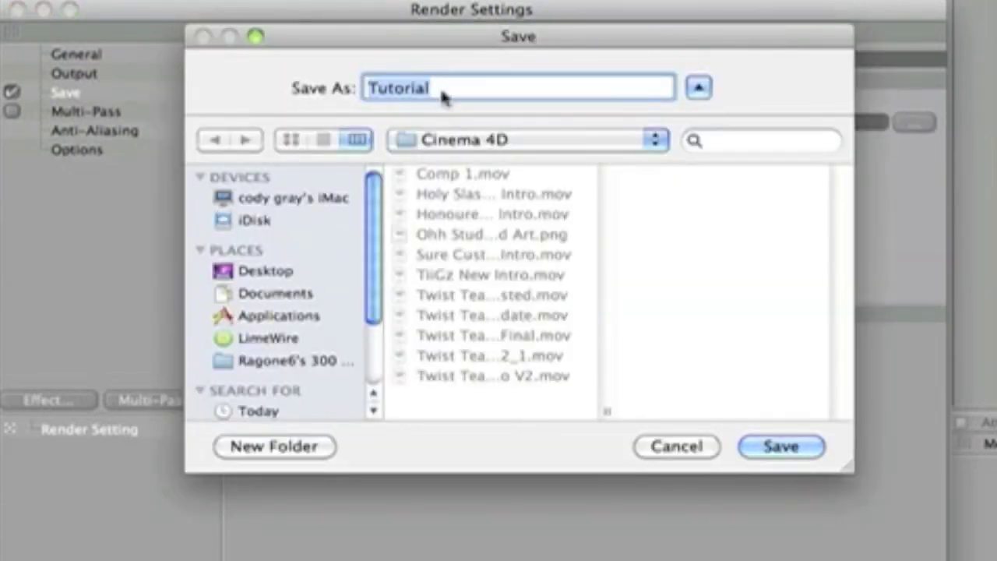
{"action": "left_click", "coordinate": [757, 444]}
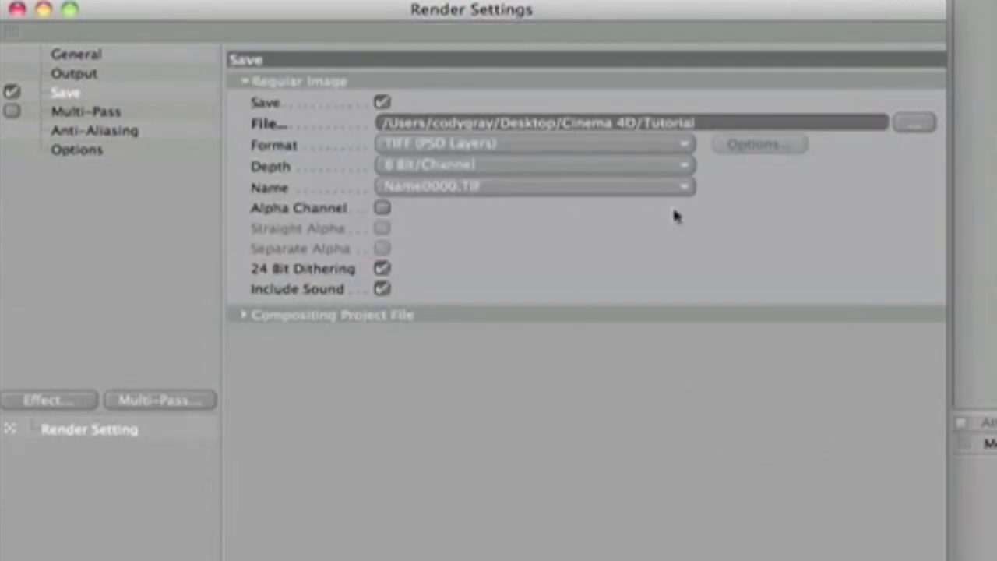
{"action": "left_click", "coordinate": [506, 143]}
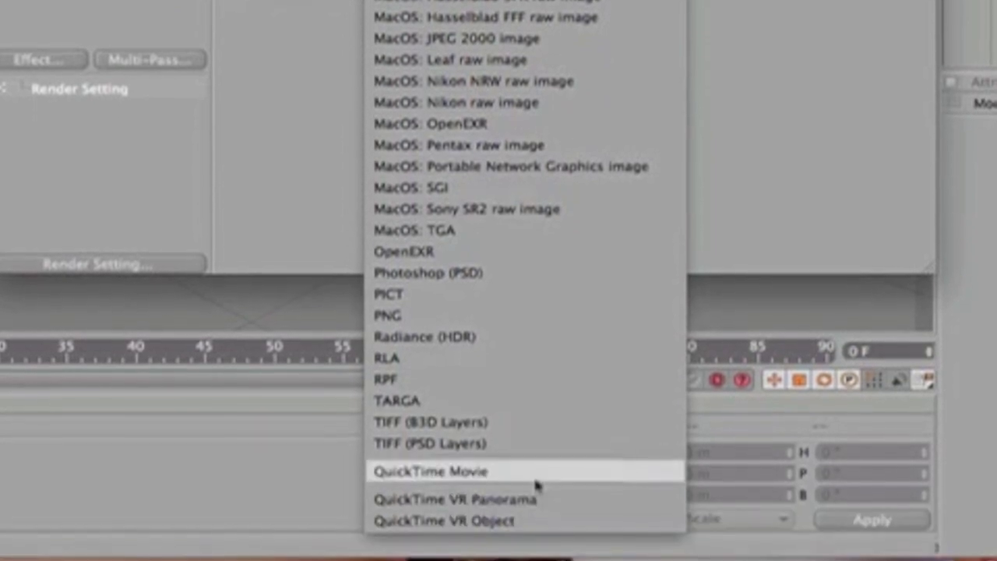
{"action": "left_click", "coordinate": [535, 480]}
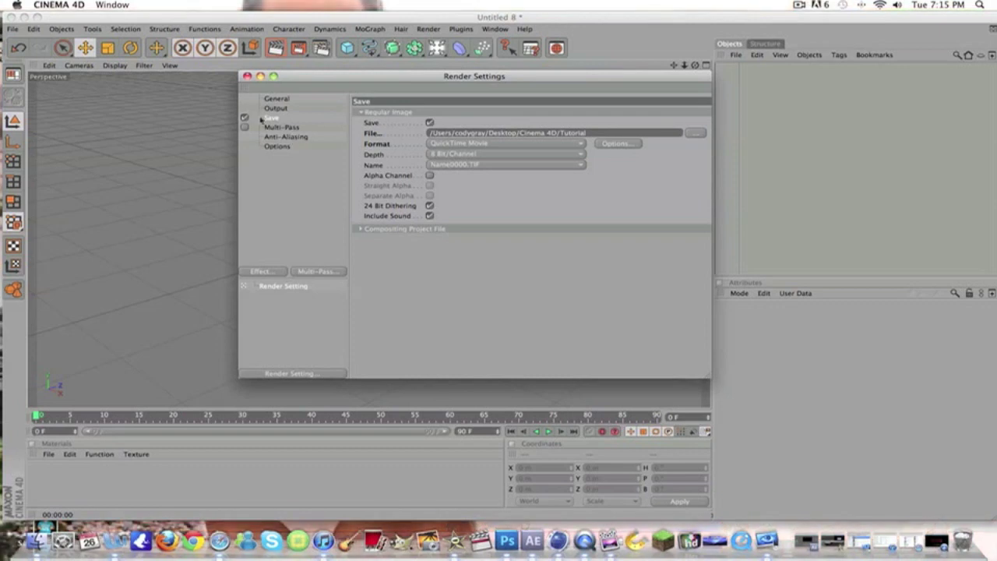
{"action": "left_click", "coordinate": [247, 77]}
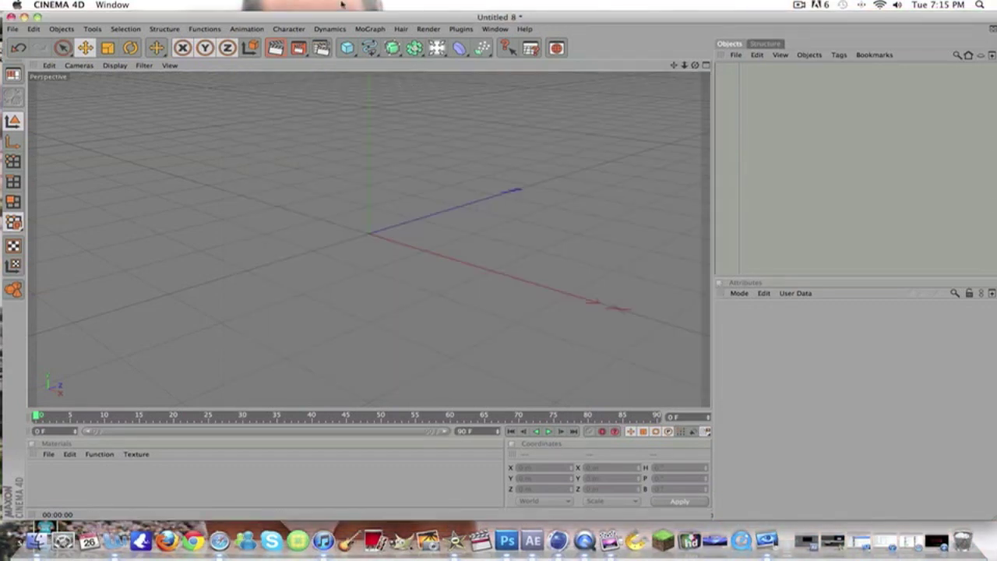
- Add a MoGraph Text Object to the scene and change its text to "Tutorial"
{"action": "left_click", "coordinate": [365, 29]}
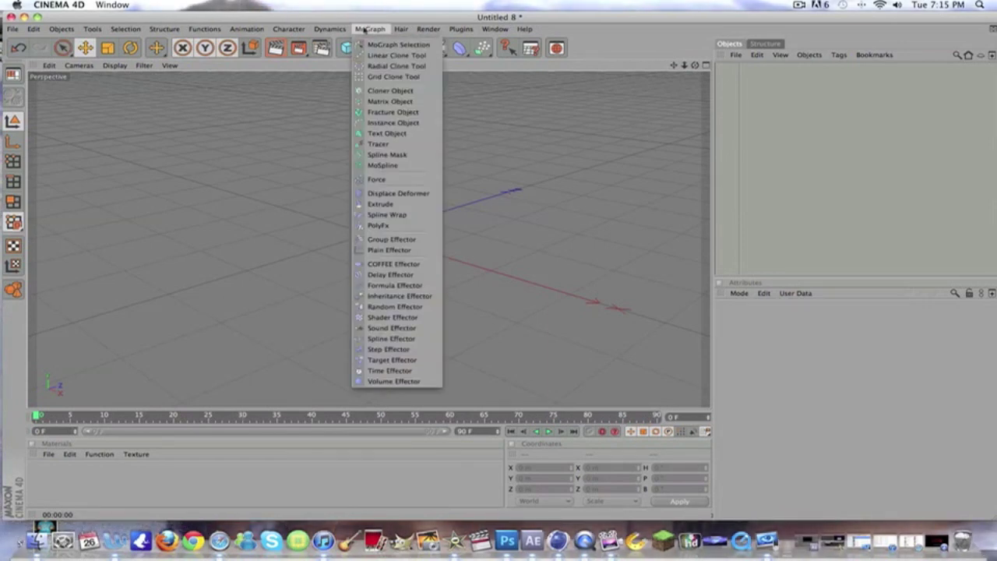
{"action": "left_click", "coordinate": [392, 133]}
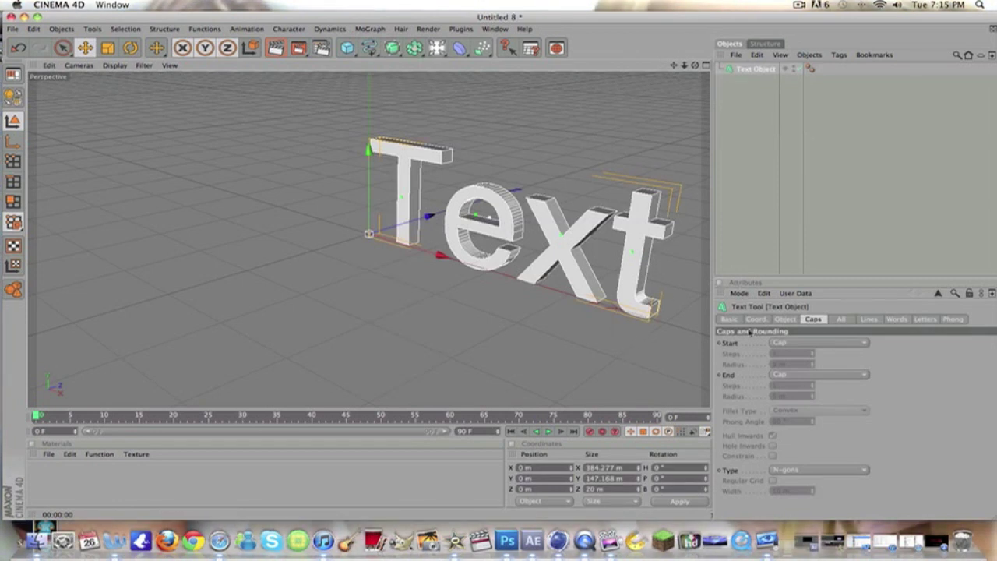
{"action": "left_click", "coordinate": [784, 319]}
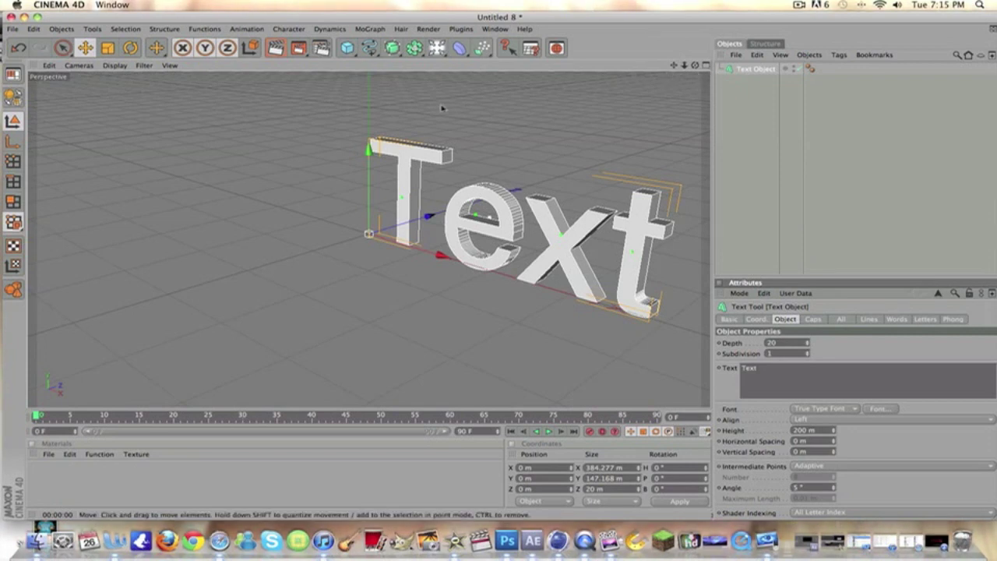
{"action": "left_click_drag", "start_coordinate": [694, 65], "coordinate": [767, 32]}
{"action": "left_click_drag", "start_coordinate": [685, 66], "coordinate": [553, 113]}
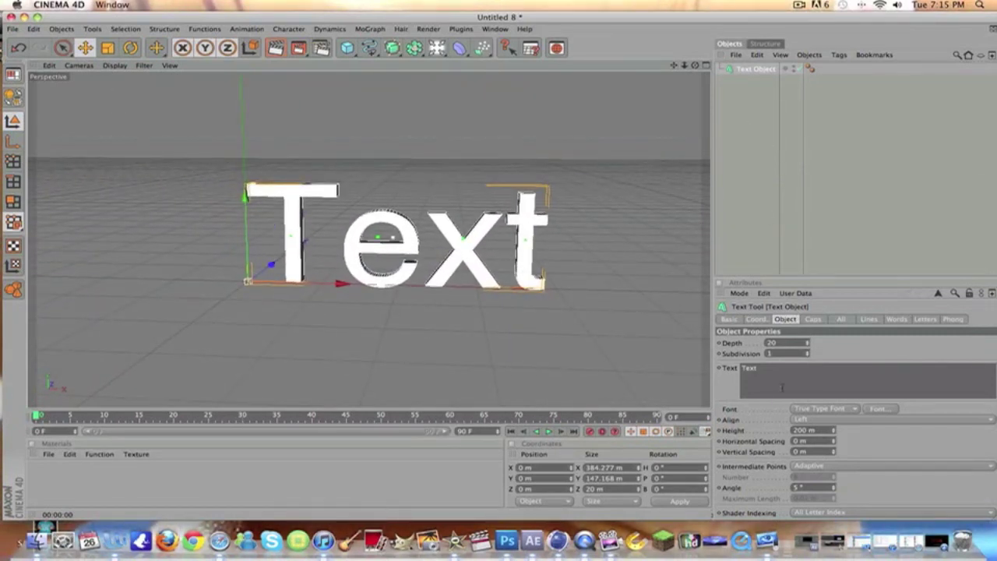
{"action": "left_click_drag", "start_coordinate": [790, 376], "coordinate": [739, 367]}
{"action": "key", "text": "BackSpace"}
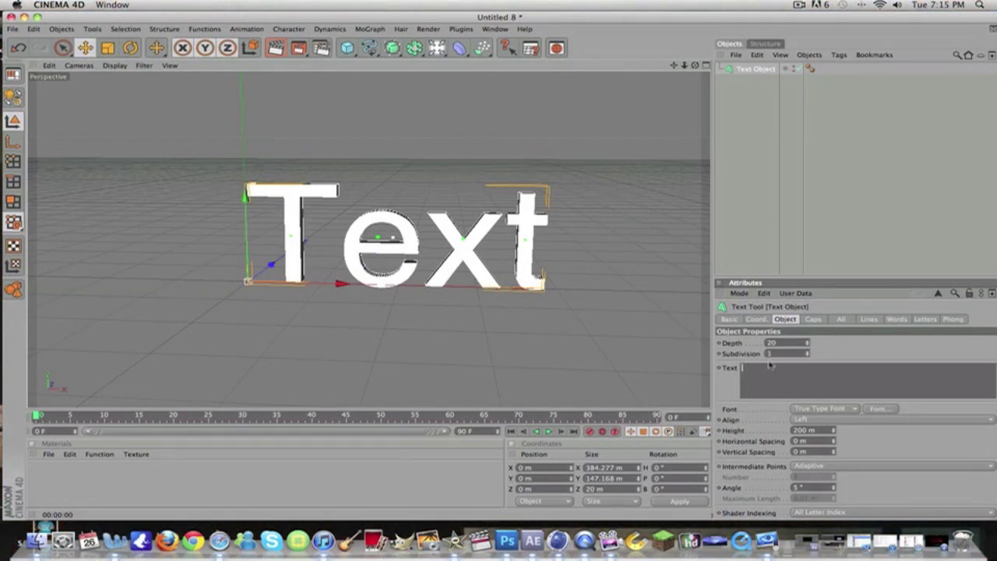
{"action": "type", "text": "Tutorial"}
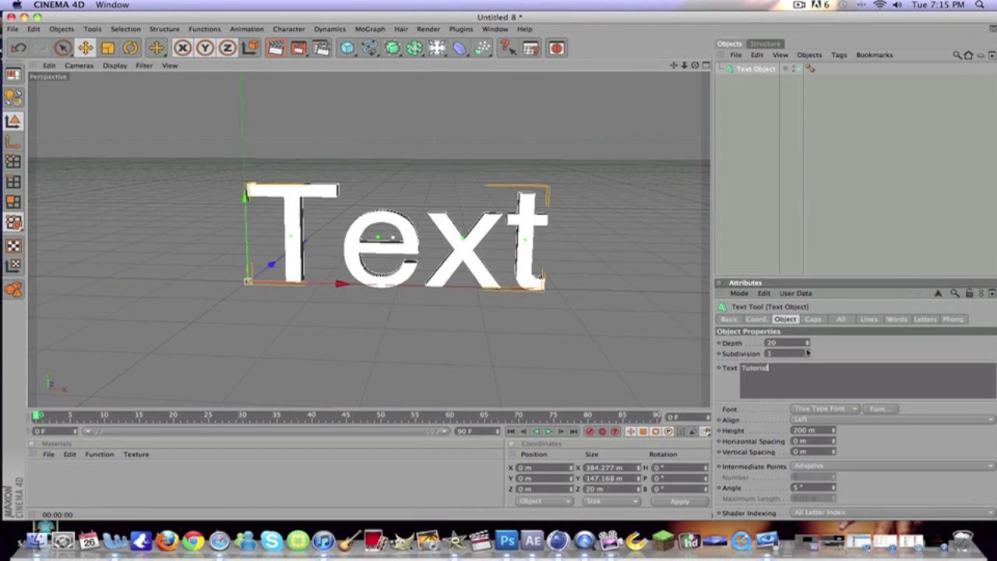
{"action": "left_click", "coordinate": [554, 353]}
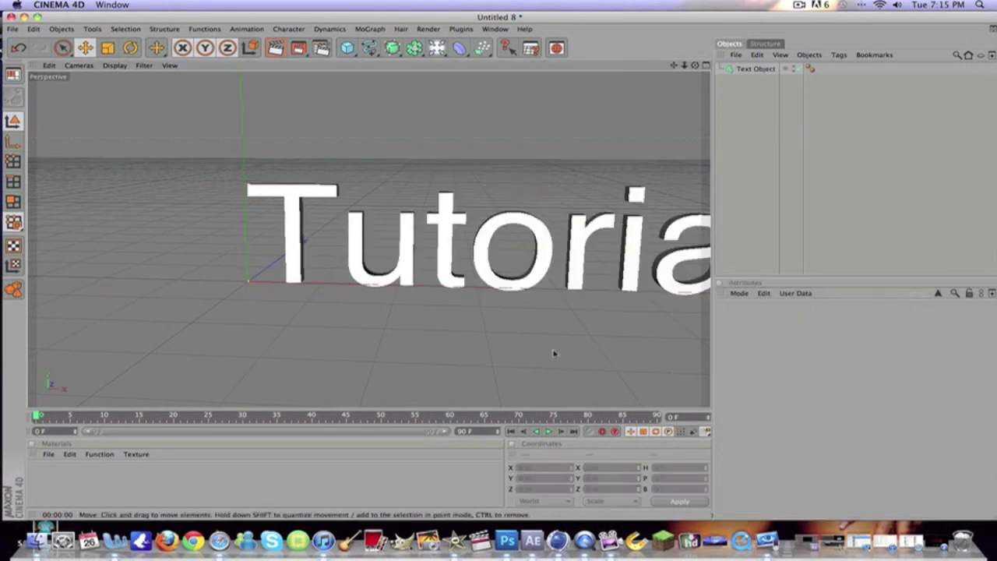
- Align the Tutorial text object to Middle and set its depth to 50
{"action": "left_click", "coordinate": [584, 263]}
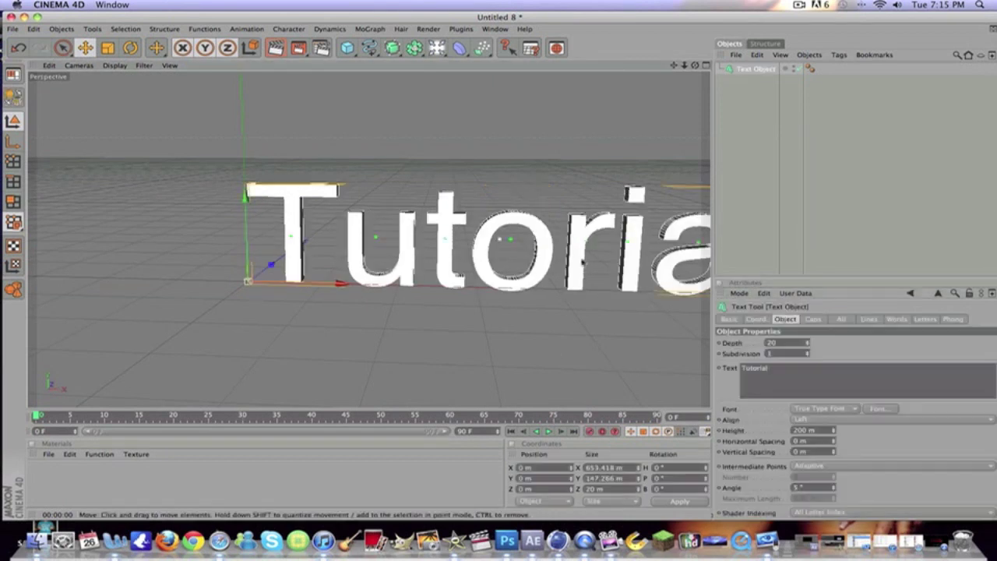
{"action": "left_click", "coordinate": [832, 420]}
{"action": "left_click", "coordinate": [831, 431]}
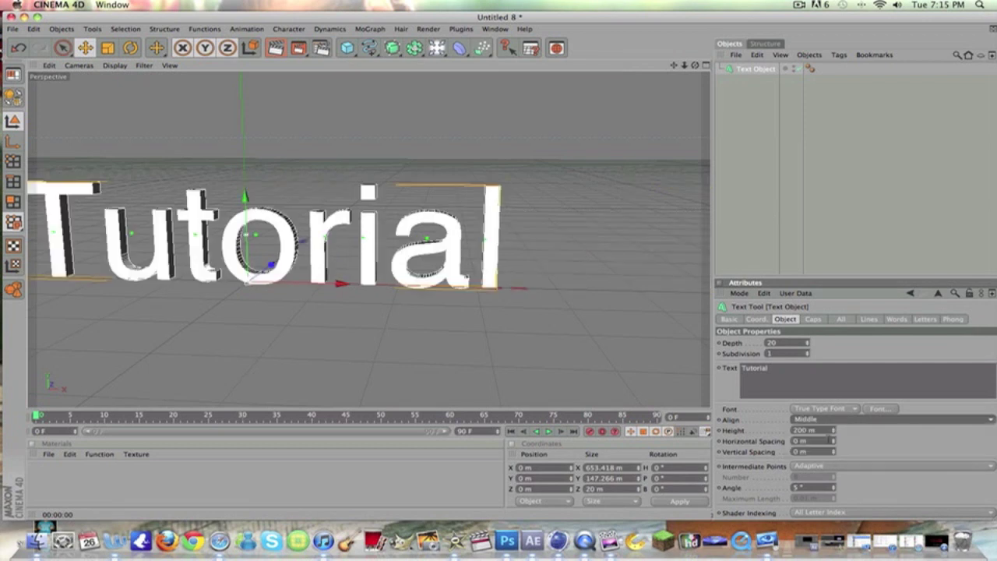
{"action": "mouse_move", "coordinate": [681, 67]}
{"action": "left_mouse_down"}
{"action": "mouse_move", "coordinate": [709, 66]}
{"action": "mouse_move", "coordinate": [703, 54]}
{"action": "mouse_move", "coordinate": [689, 59]}
{"action": "left_mouse_up"}
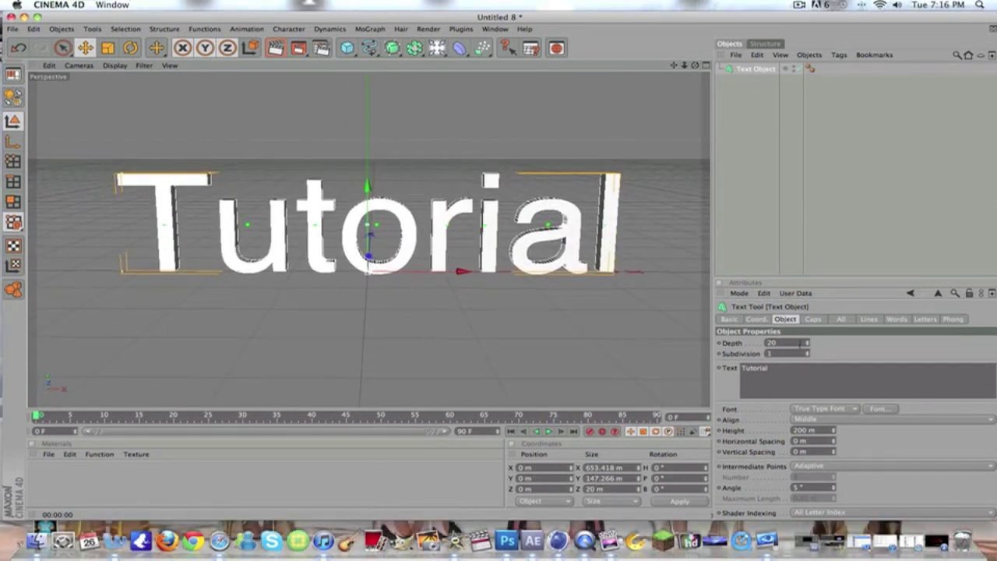
{"action": "left_click", "coordinate": [779, 343]}
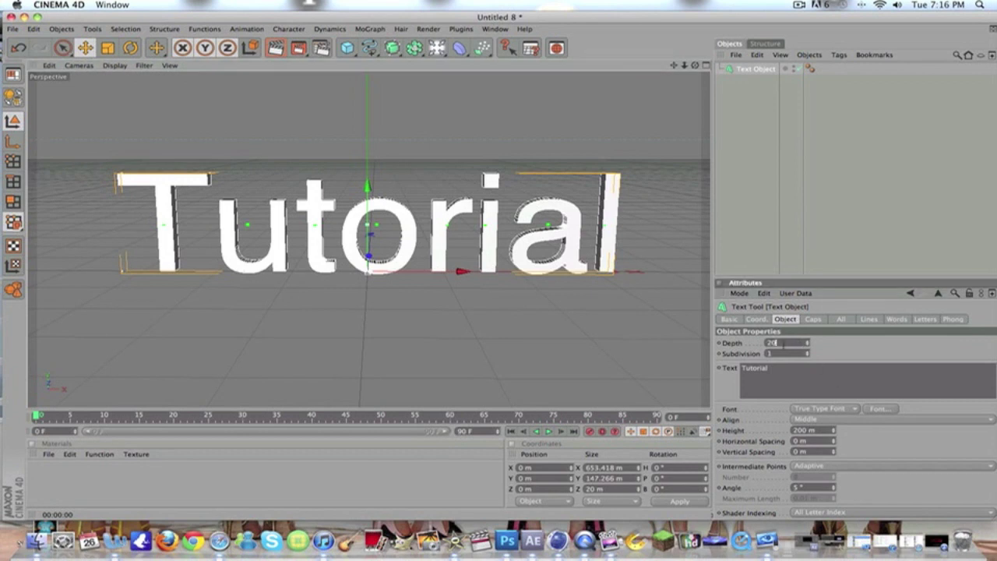
{"action": "type", "text": "50"}
{"action": "key", "text": "Return"}
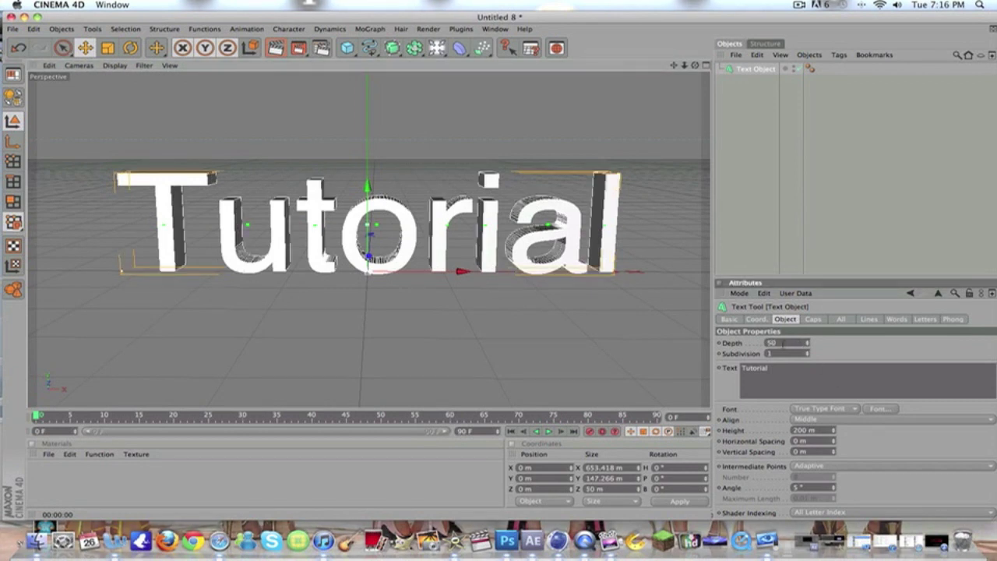
- Try the N-Gage font in Medium typeface on the Tutorial text object
{"action": "left_click", "coordinate": [892, 409]}
{"action": "scroll", "coordinate": [470, 198], "scroll_direction": "down", "scroll_amount": 10}
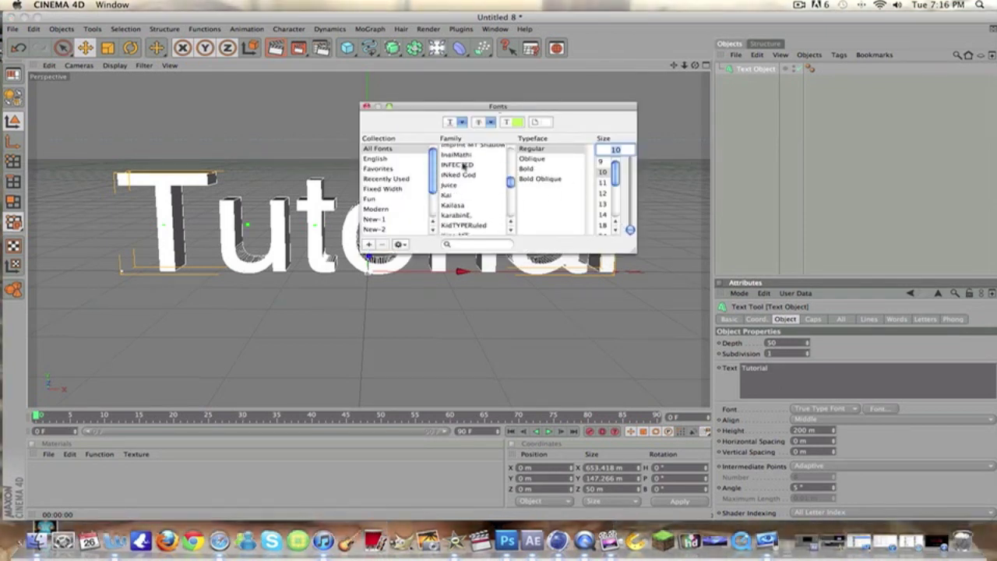
{"action": "scroll", "coordinate": [461, 168], "scroll_direction": "down", "scroll_amount": 10}
{"action": "scroll", "coordinate": [460, 171], "scroll_direction": "down", "scroll_amount": 12}
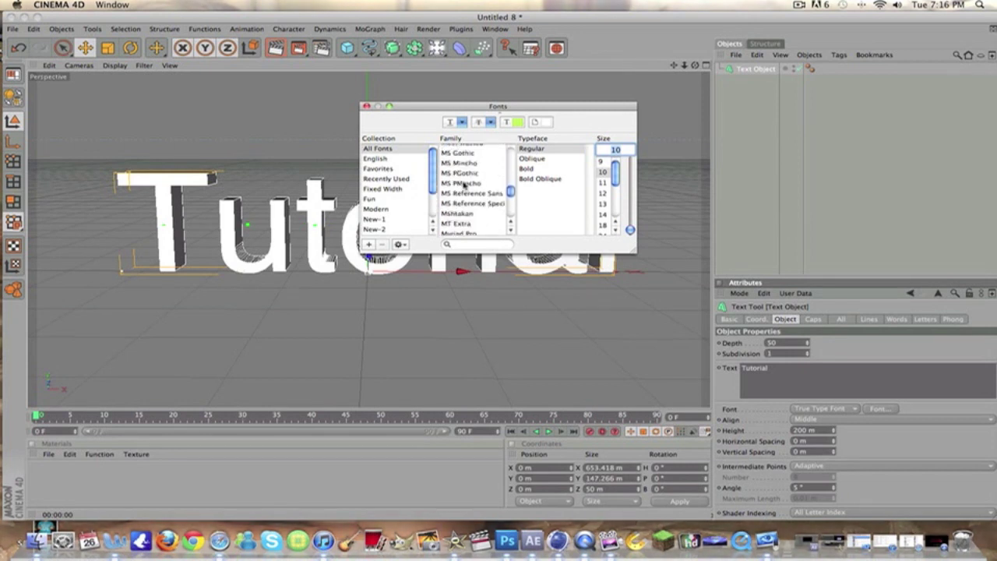
{"action": "scroll", "coordinate": [464, 185], "scroll_direction": "down", "scroll_amount": 5}
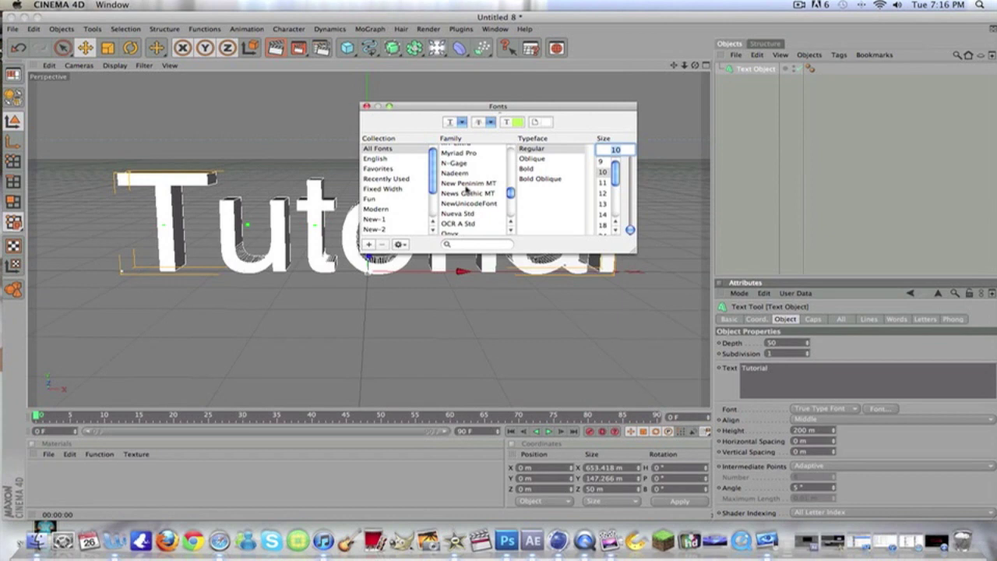
{"action": "left_click", "coordinate": [452, 163]}
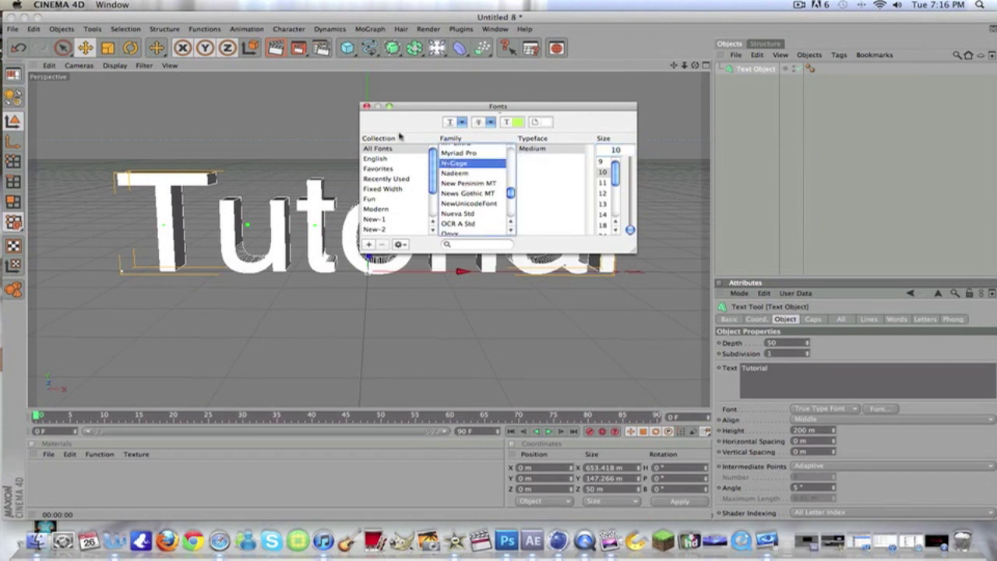
{"action": "left_click", "coordinate": [366, 106]}
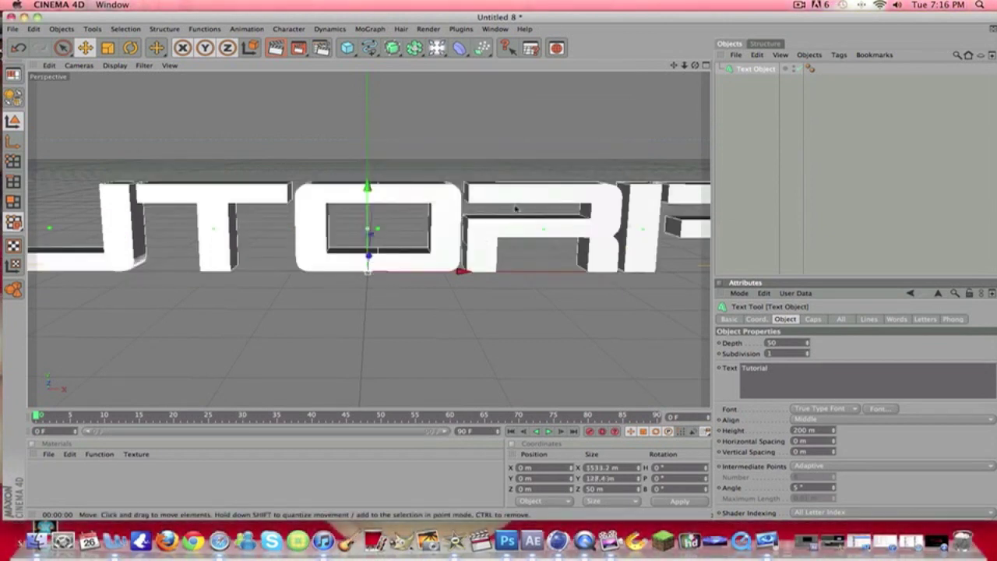
- Change the Tutorial text object's font to Perfect Dark Zero in the Regular typeface
{"action": "left_click", "coordinate": [872, 411]}
{"action": "scroll", "coordinate": [475, 212], "scroll_direction": "down", "scroll_amount": 5}
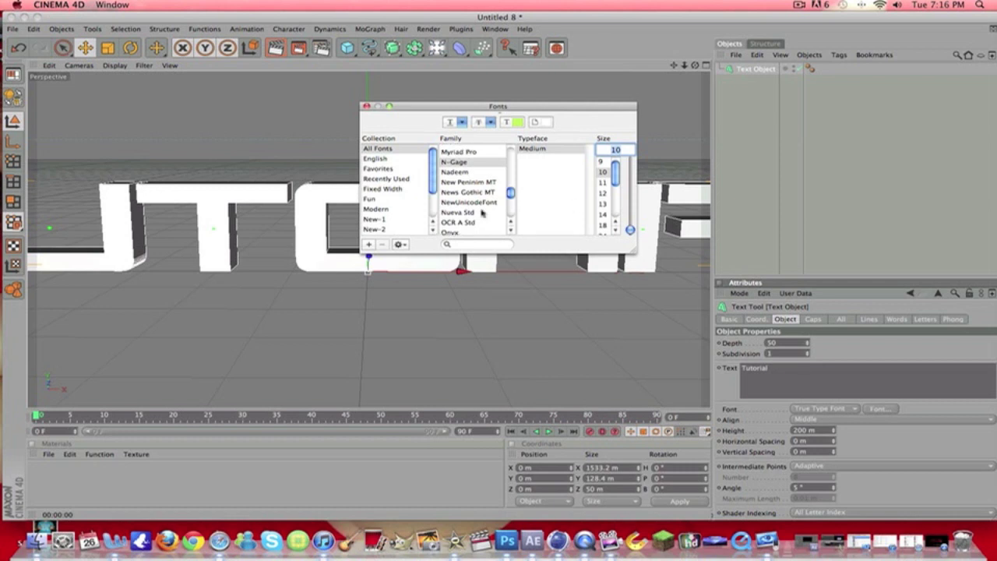
{"action": "scroll", "coordinate": [480, 212], "scroll_direction": "down", "scroll_amount": 3}
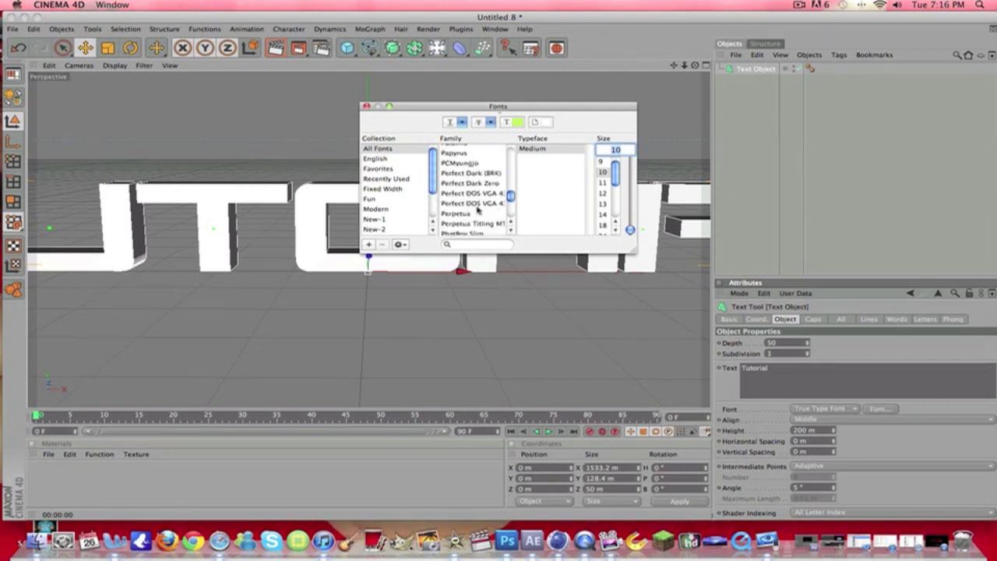
{"action": "left_click", "coordinate": [471, 183]}
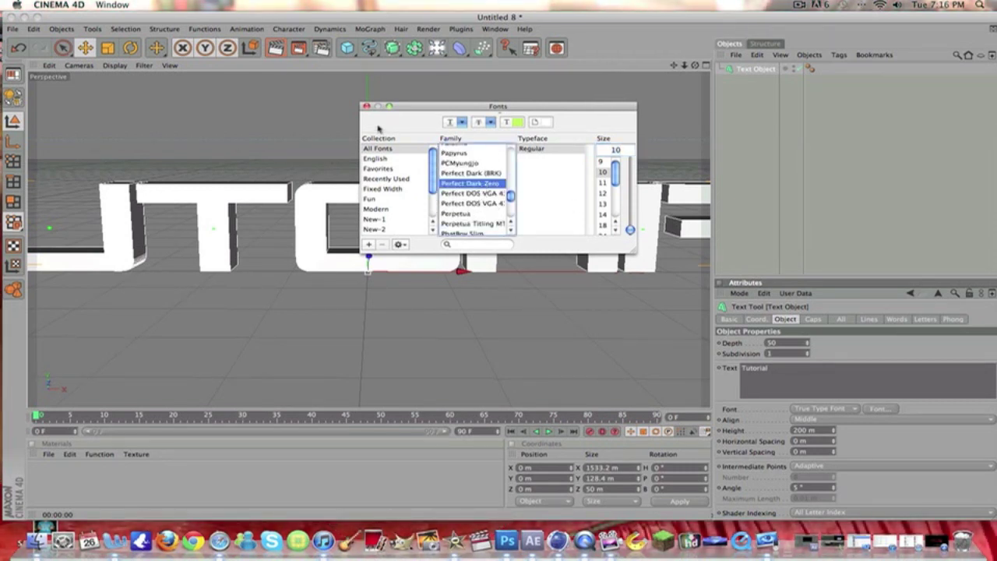
{"action": "left_click", "coordinate": [366, 106]}
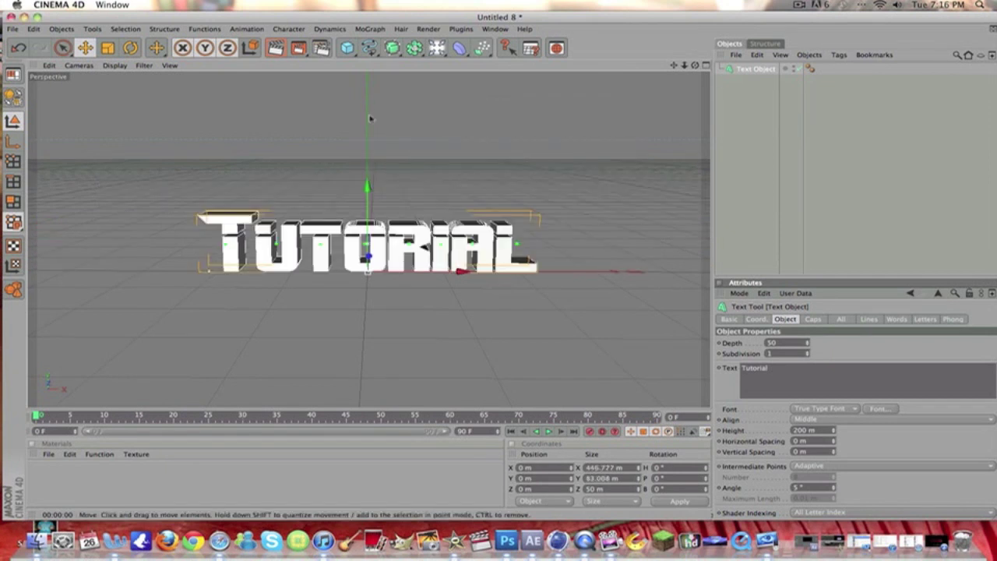
- Set the Tutorial text's height to 340 m and render a preview of the active view
{"action": "left_click_drag", "start_coordinate": [833, 432], "coordinate": [833, 430]}
{"action": "left_click", "coordinate": [552, 319]}
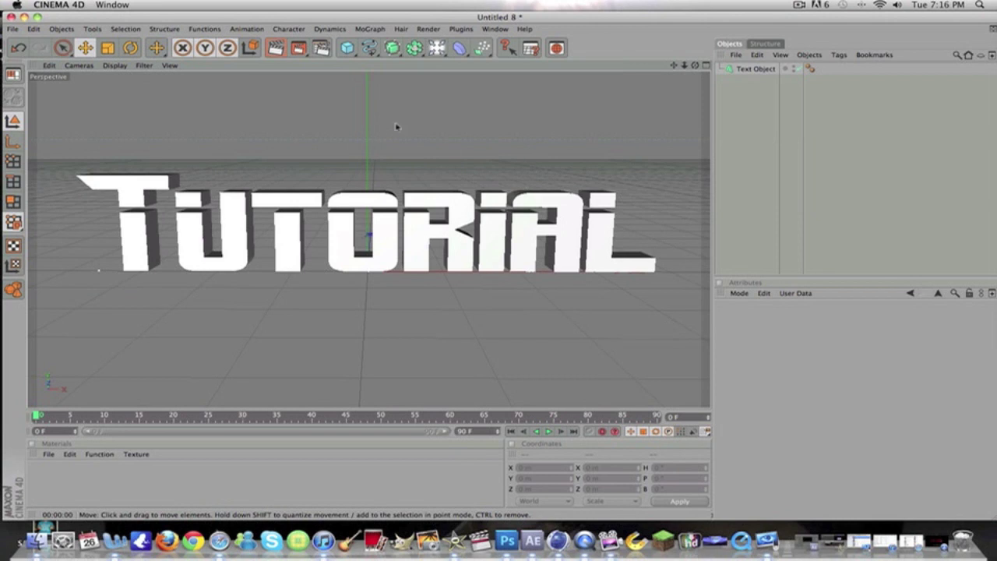
{"action": "left_click", "coordinate": [365, 203]}
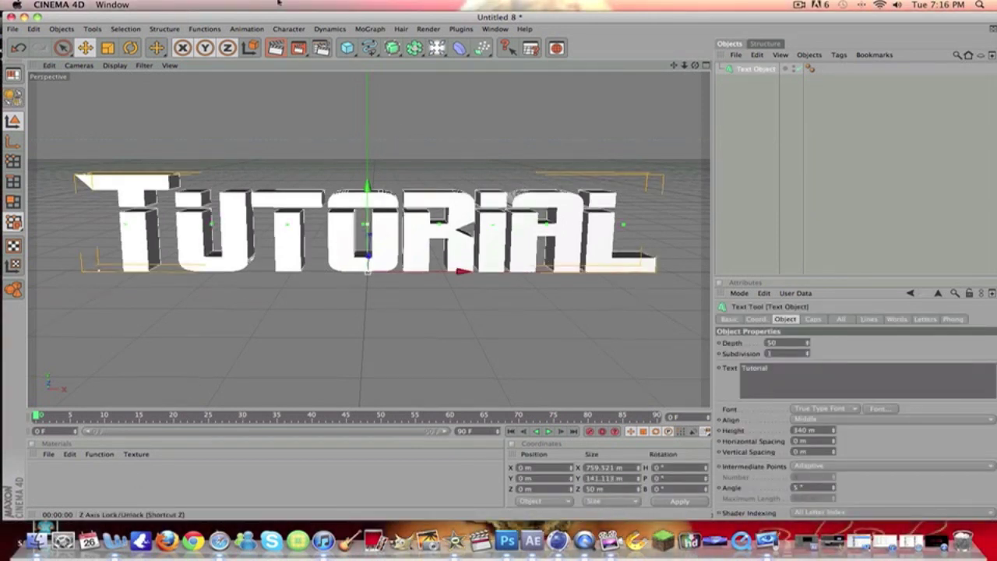
{"action": "left_click", "coordinate": [275, 47]}
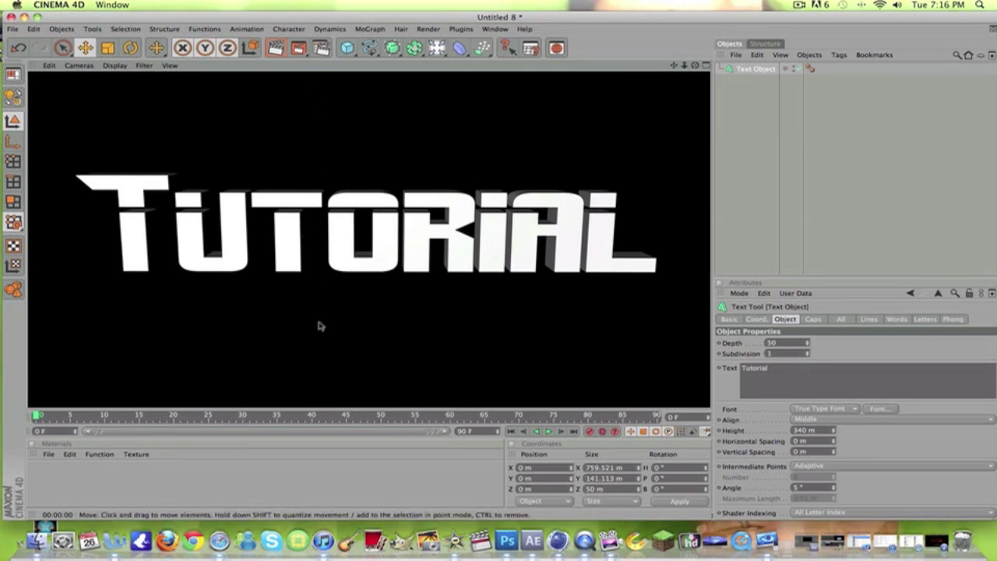
{"action": "left_click", "coordinate": [332, 347]}
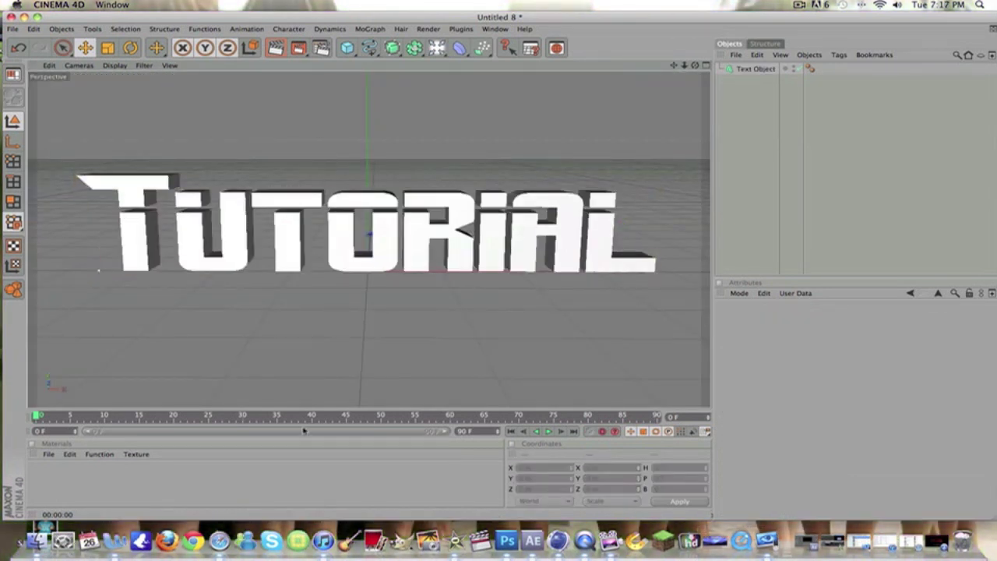
- Create a new material and set its color to bright green, R 22, G 219, B 48
{"action": "left_click", "coordinate": [49, 454]}
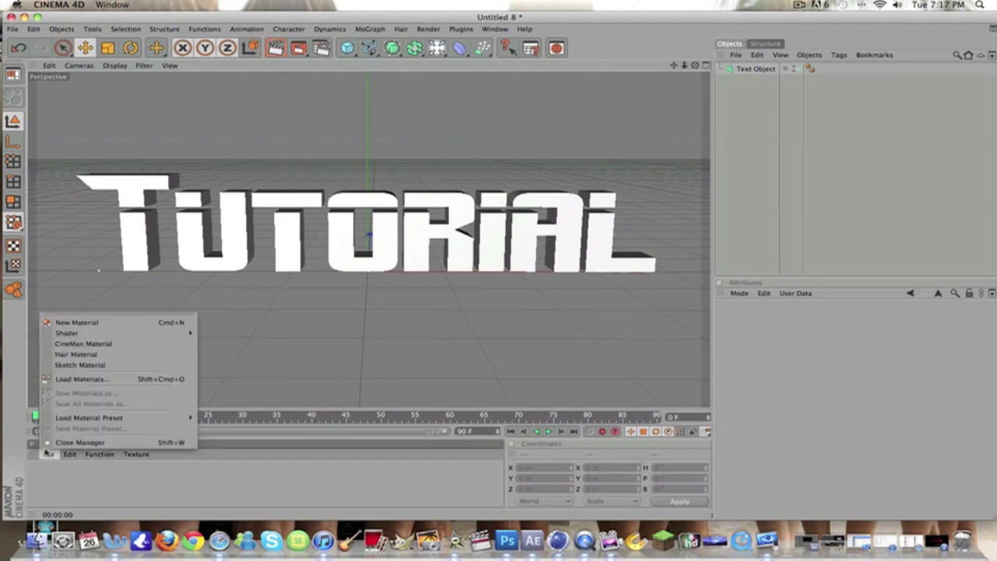
{"action": "left_click", "coordinate": [112, 326]}
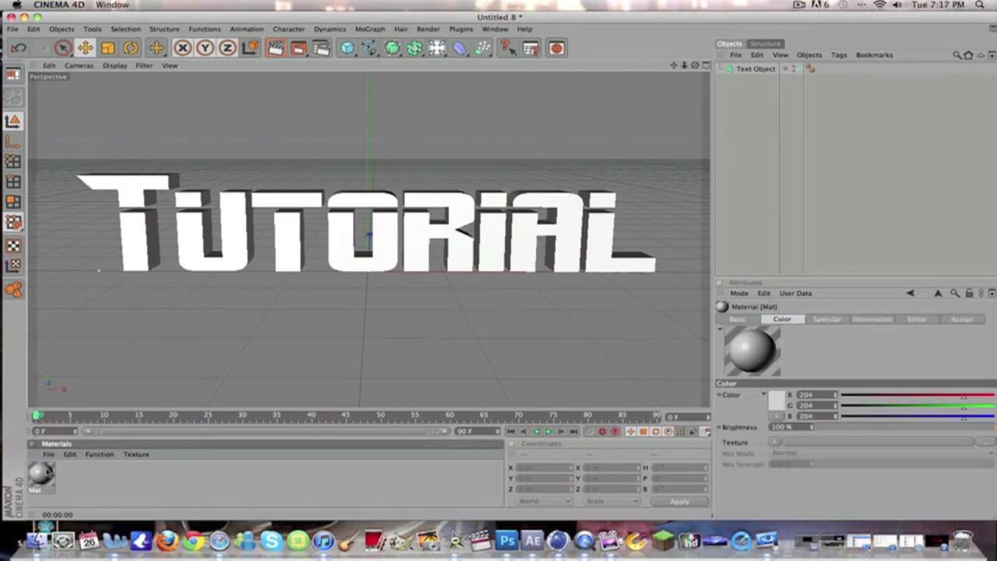
{"action": "double_click", "coordinate": [46, 472]}
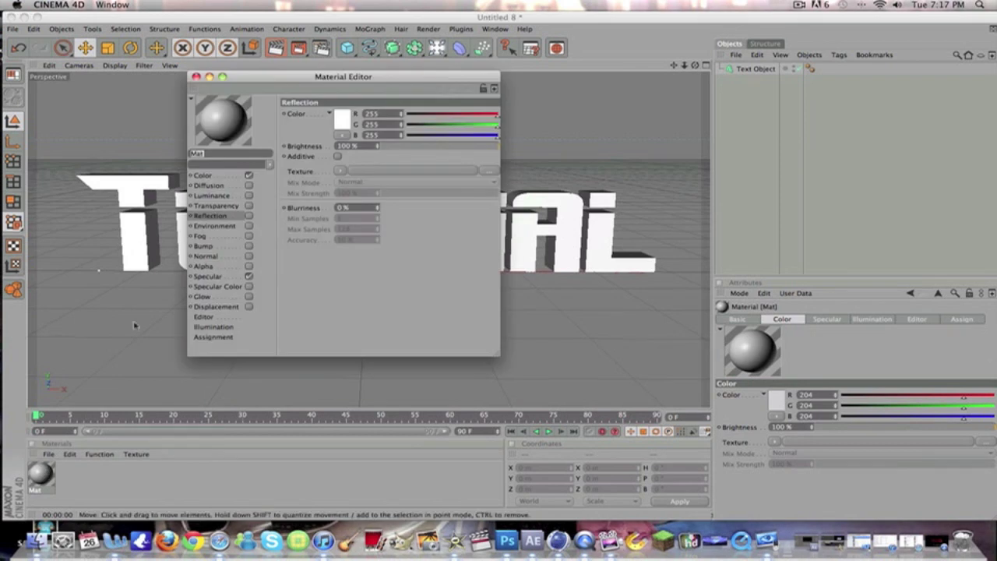
{"action": "left_click", "coordinate": [203, 176]}
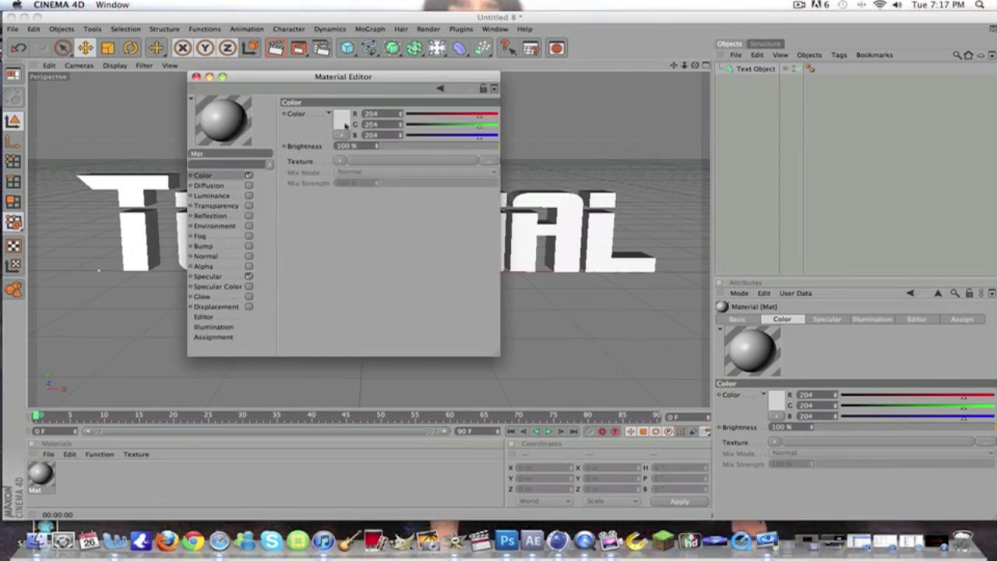
{"action": "left_click", "coordinate": [344, 125]}
{"action": "left_click", "coordinate": [360, 88]}
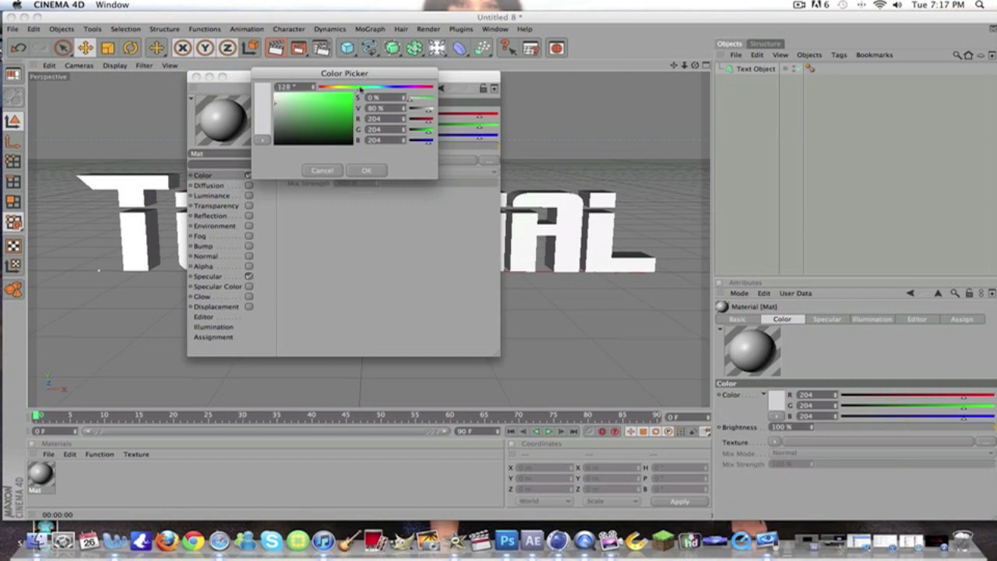
{"action": "left_click", "coordinate": [346, 103]}
{"action": "left_click", "coordinate": [366, 170]}
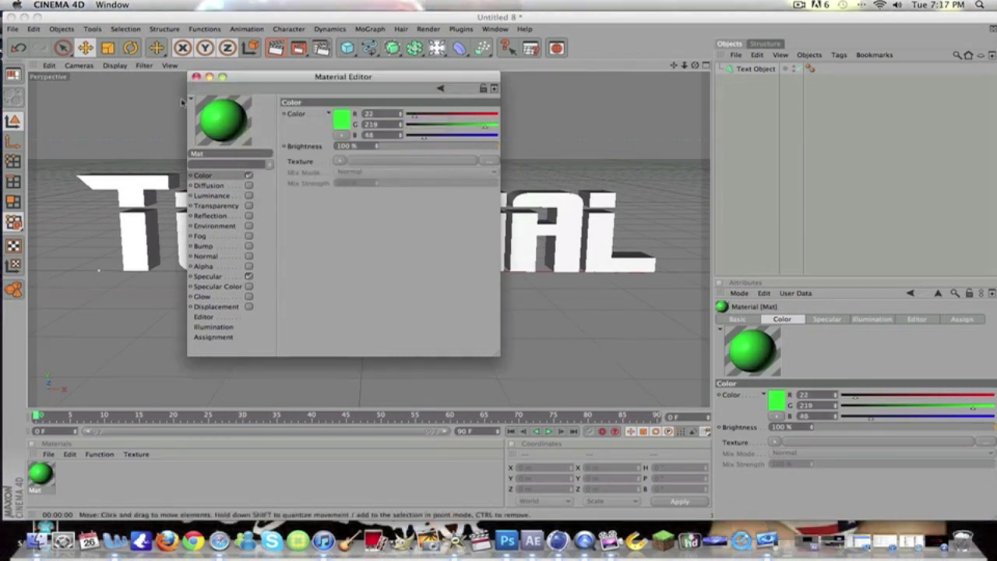
- Enable Reflection on the green material with 25% brightness and a Fresnel texture
{"action": "left_click", "coordinate": [212, 215]}
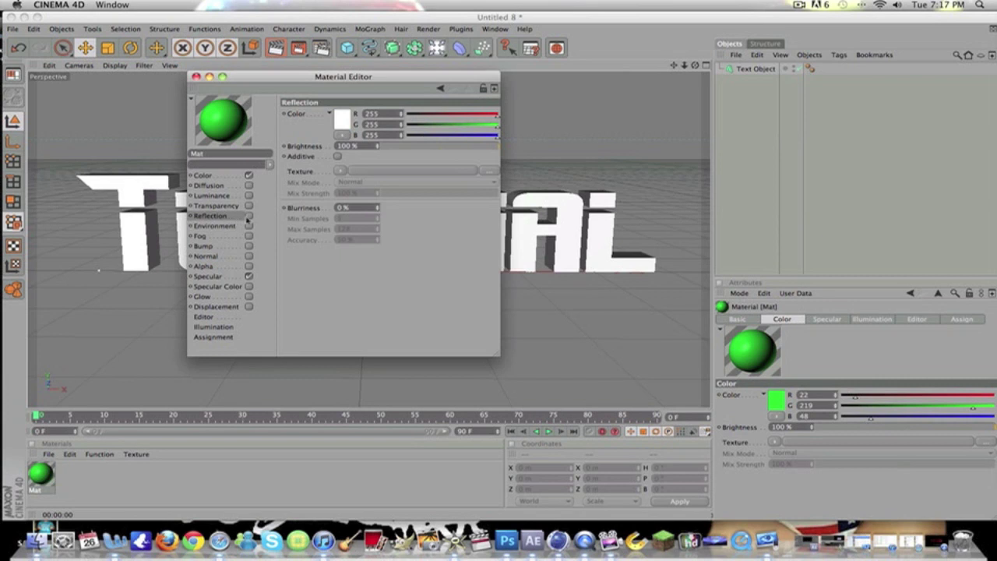
{"action": "left_click", "coordinate": [248, 216]}
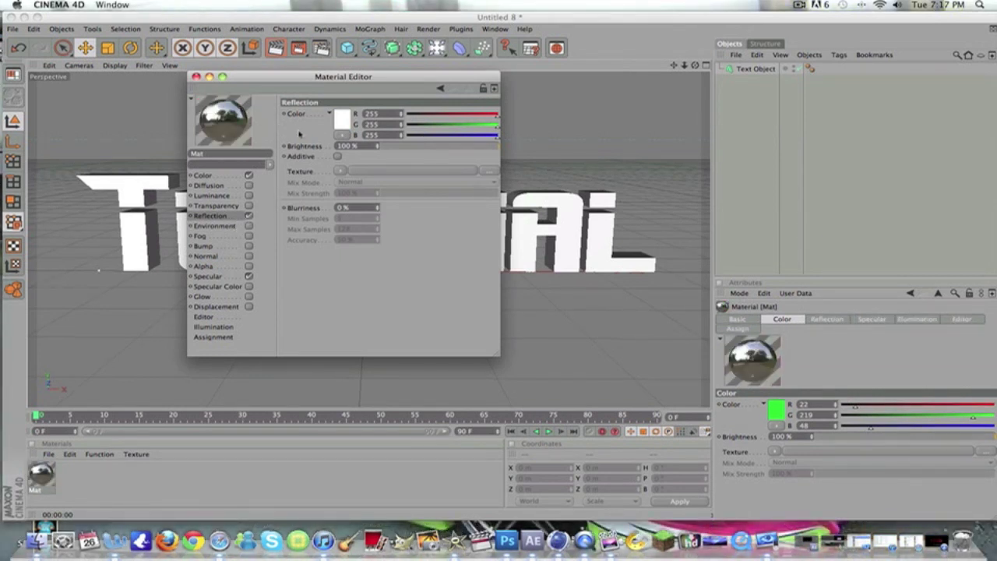
{"action": "left_click", "coordinate": [403, 148]}
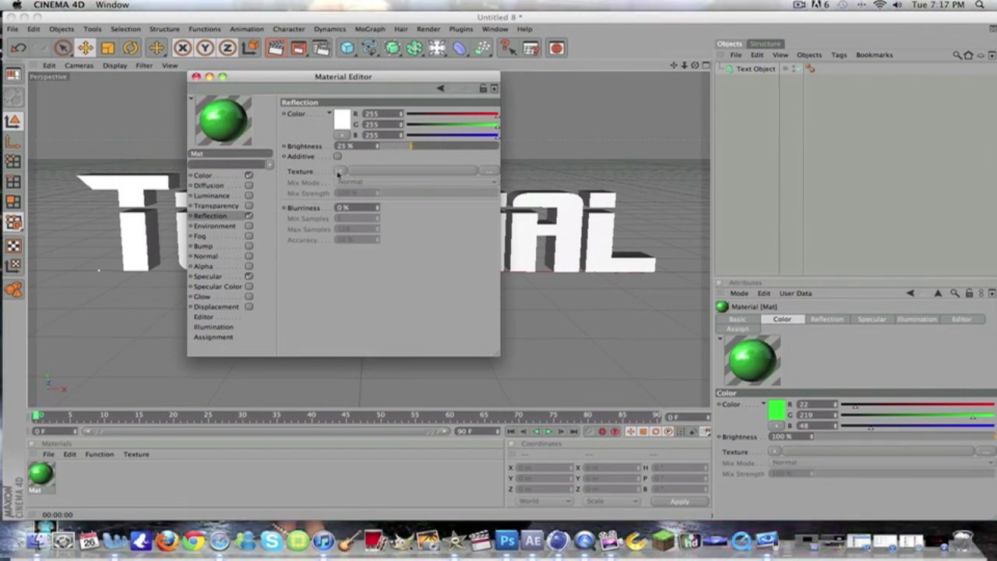
{"action": "left_click", "coordinate": [339, 172]}
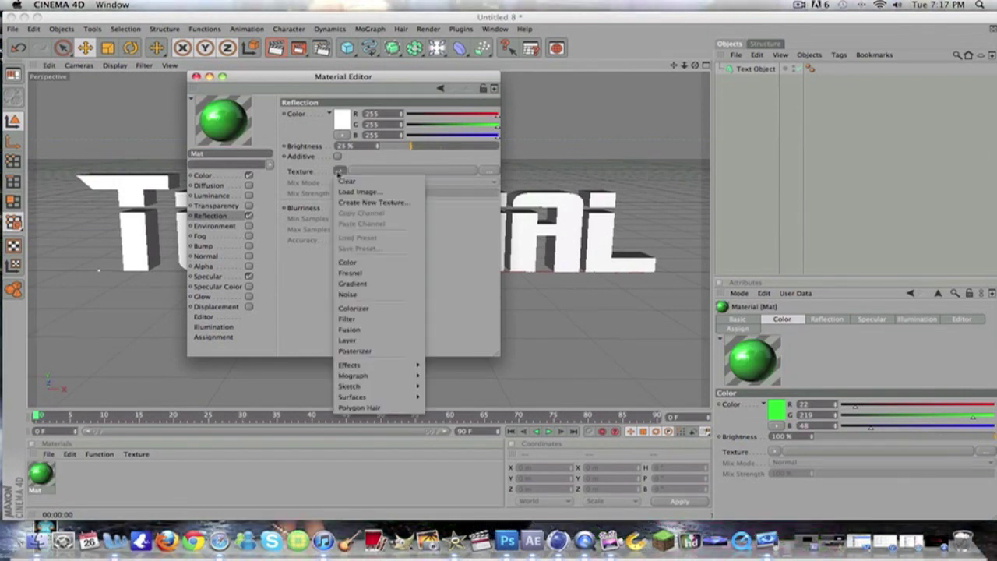
{"action": "left_click", "coordinate": [350, 272]}
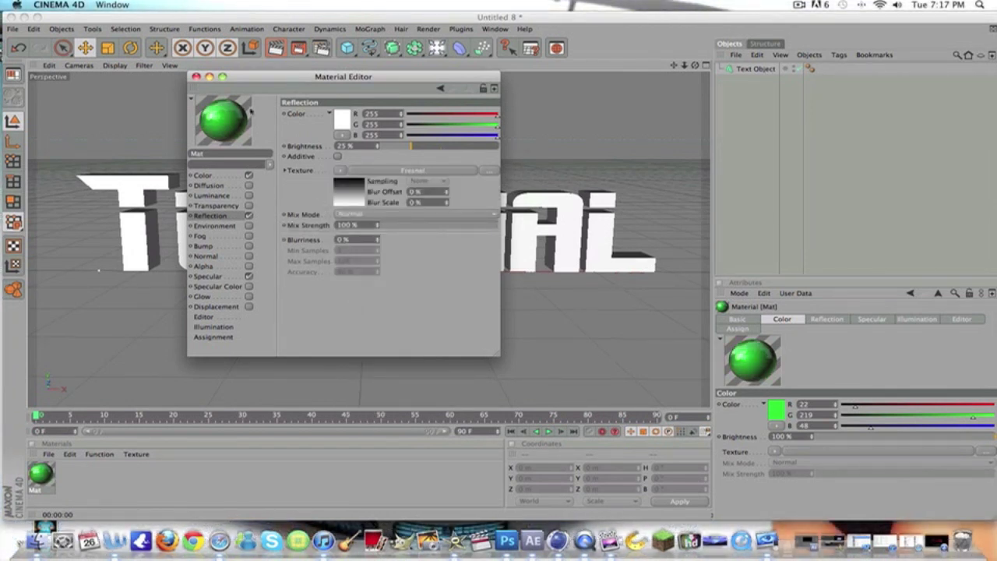
{"action": "left_click", "coordinate": [197, 76]}
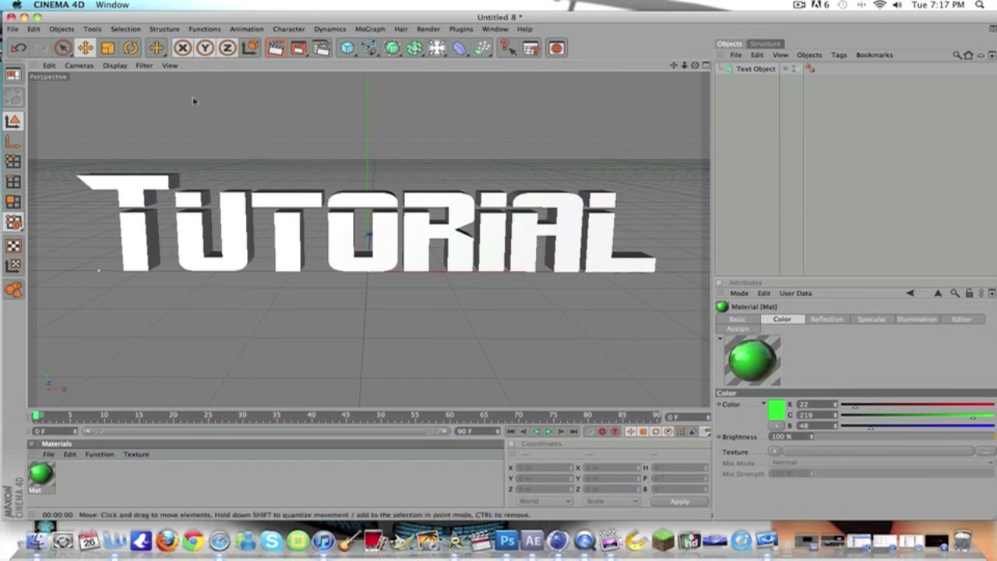
- Apply the green Mat material to the Tutorial text and render a preview of the active view
{"action": "left_click_drag", "start_coordinate": [41, 472], "coordinate": [201, 258]}
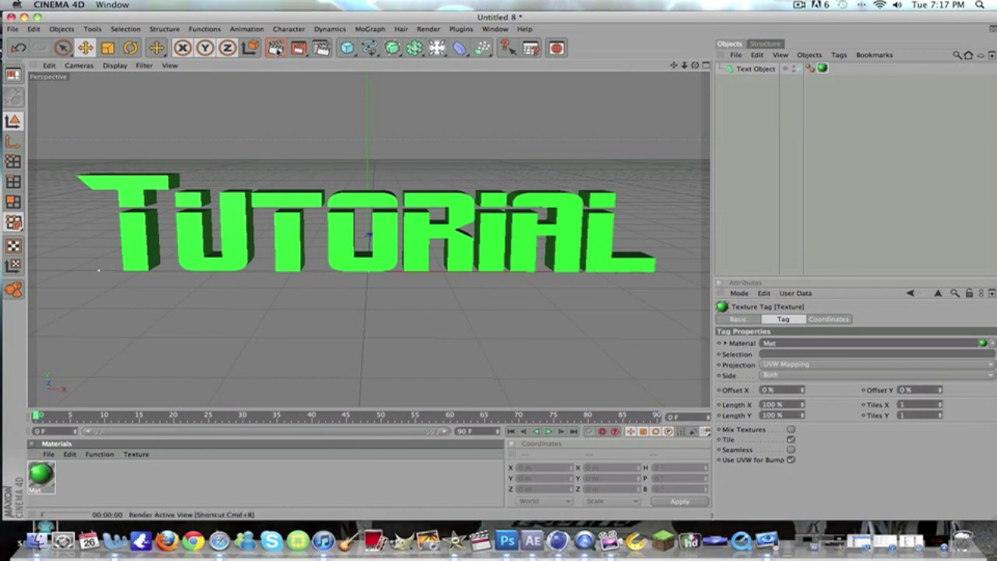
{"action": "left_click", "coordinate": [275, 48]}
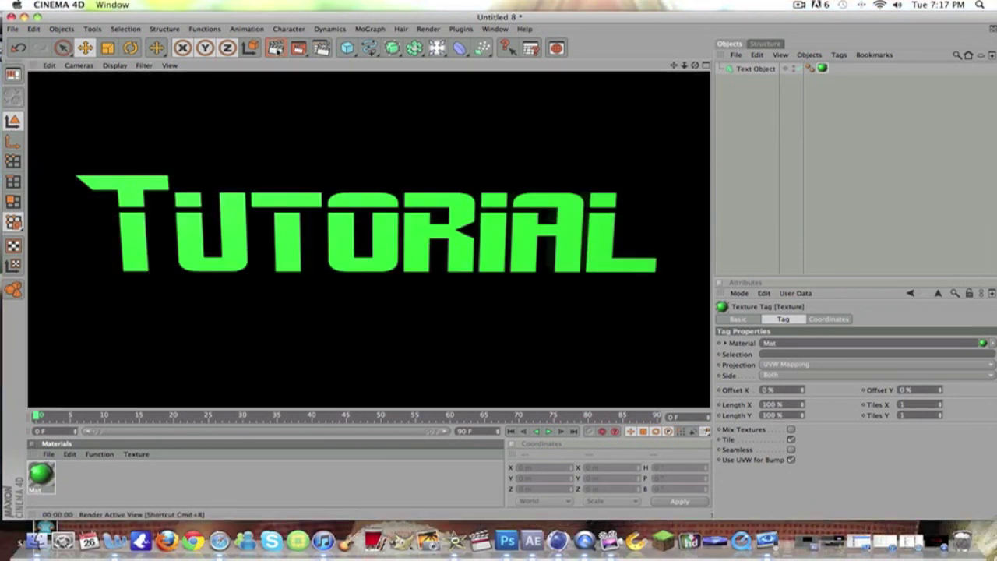
{"action": "left_click", "coordinate": [308, 293]}
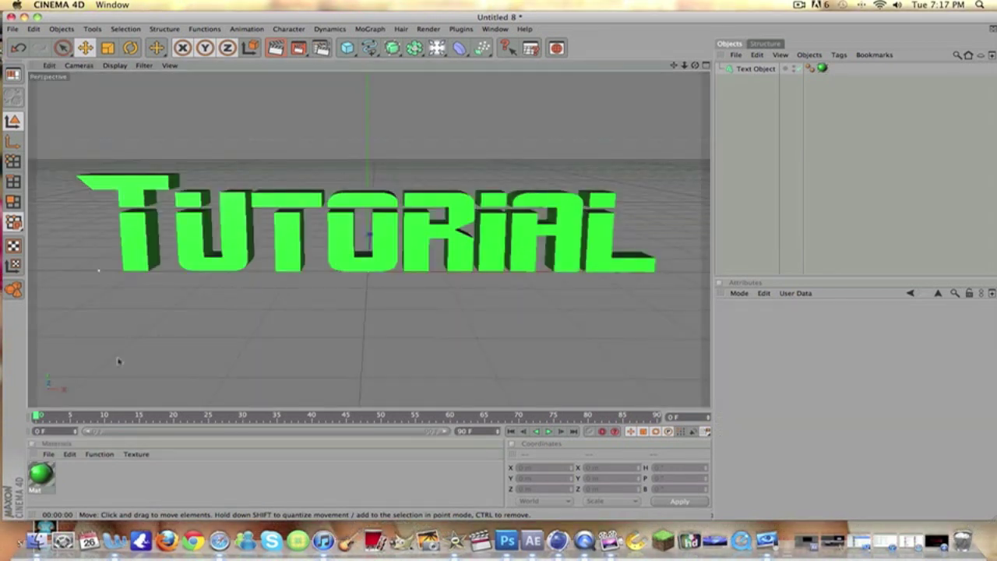
- Load the Glossy - Green 3 material preset from the Broadcast Edition glossy materials
{"action": "left_click", "coordinate": [48, 455]}
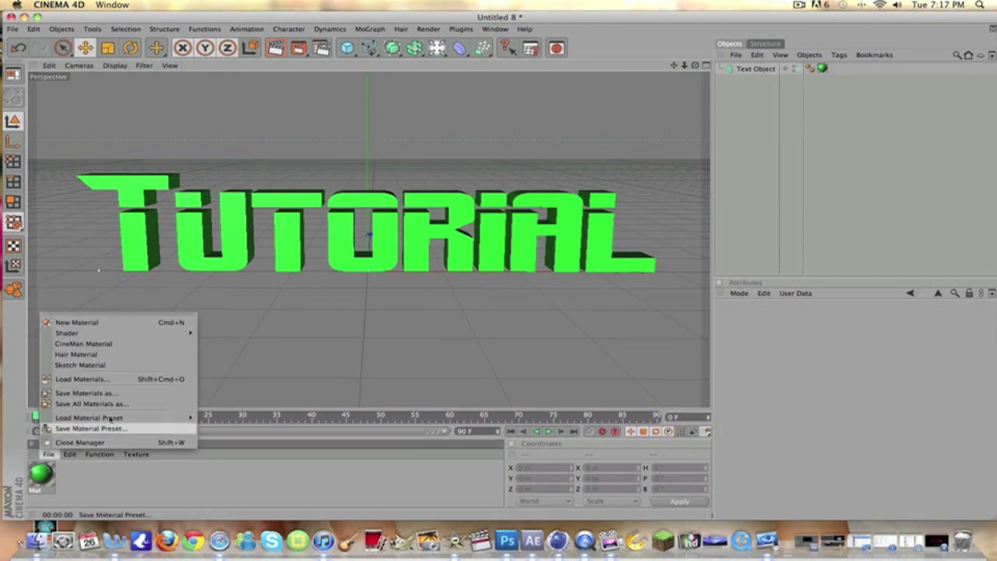
{"action": "mouse_move", "coordinate": [115, 419]}
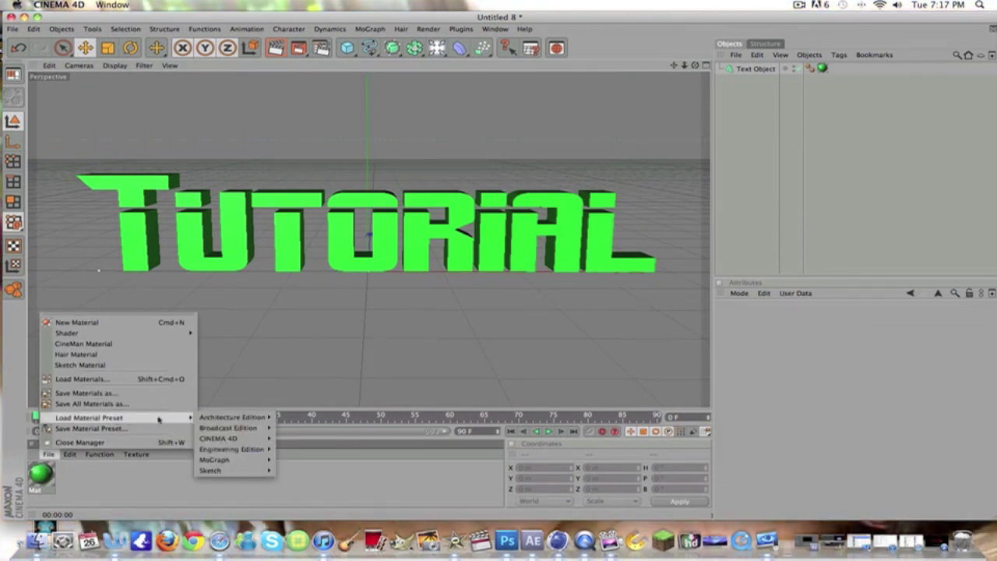
{"action": "mouse_move", "coordinate": [204, 419]}
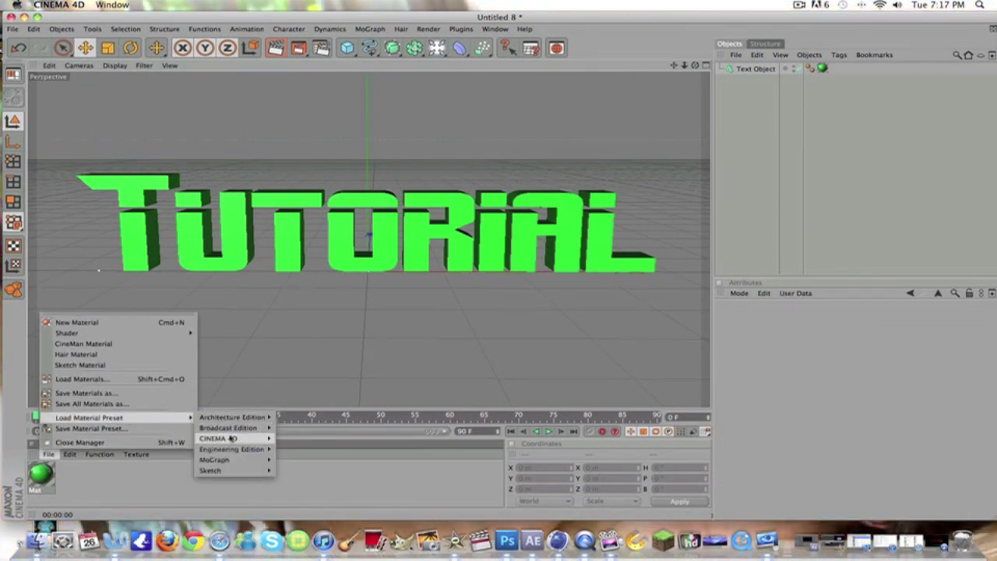
{"action": "mouse_move", "coordinate": [221, 468]}
{"action": "mouse_move", "coordinate": [294, 427]}
{"action": "mouse_move", "coordinate": [358, 431]}
{"action": "mouse_move", "coordinate": [393, 430]}
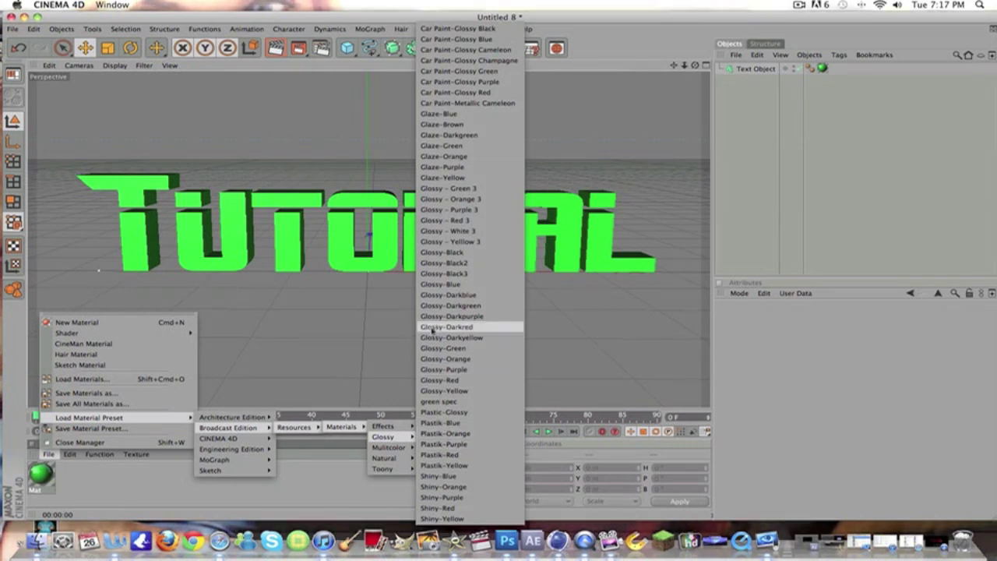
{"action": "left_click", "coordinate": [450, 187]}
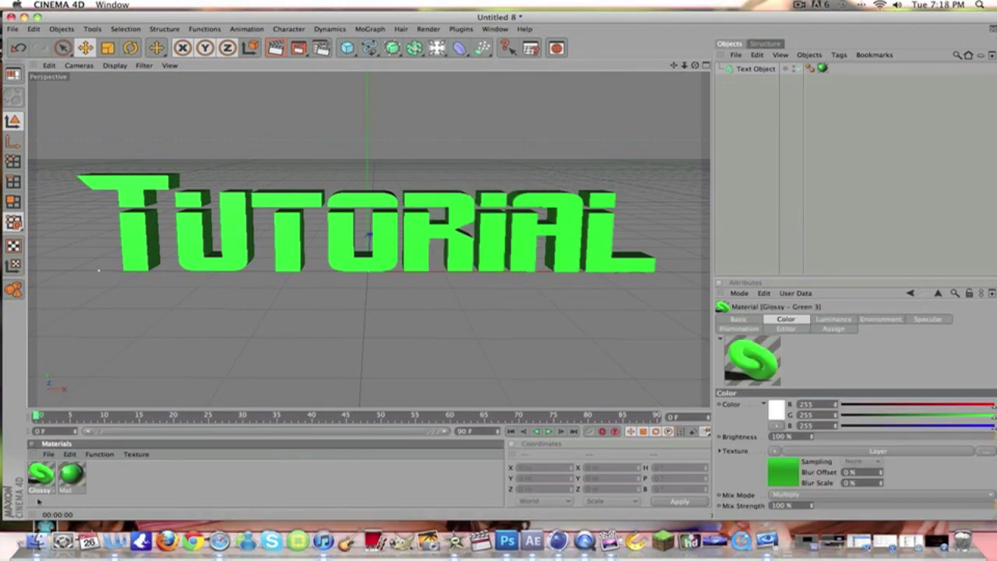
- Try the Glossy - Green 3 material on the Tutorial text and render a preview of the view
{"action": "left_click_drag", "start_coordinate": [40, 473], "coordinate": [276, 226]}
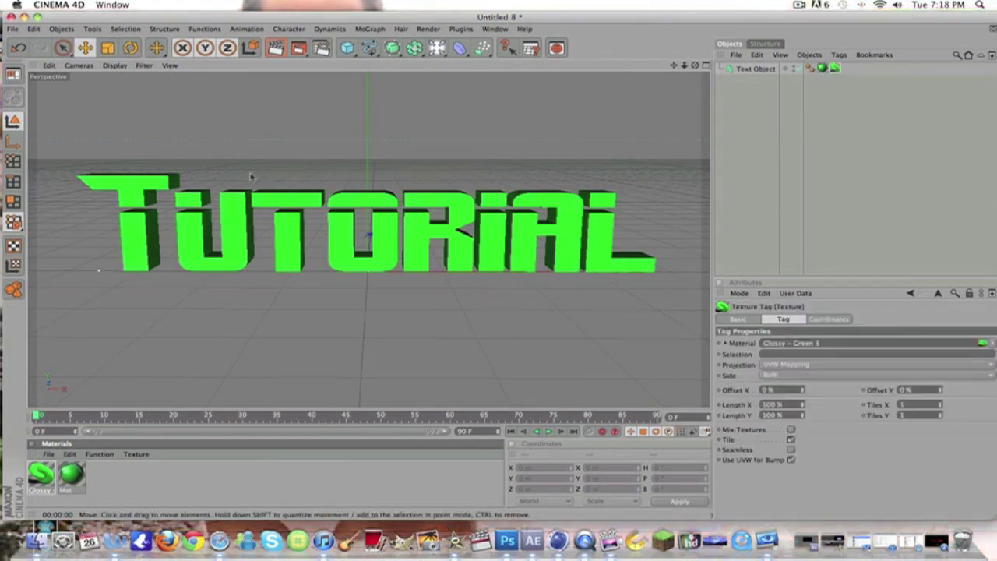
{"action": "left_click", "coordinate": [275, 48]}
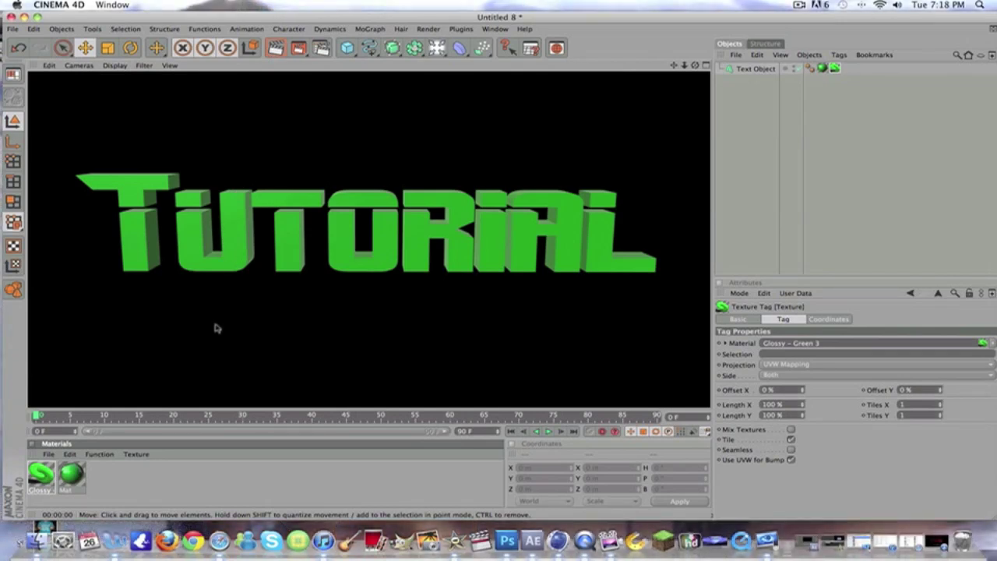
{"action": "left_click", "coordinate": [230, 280]}
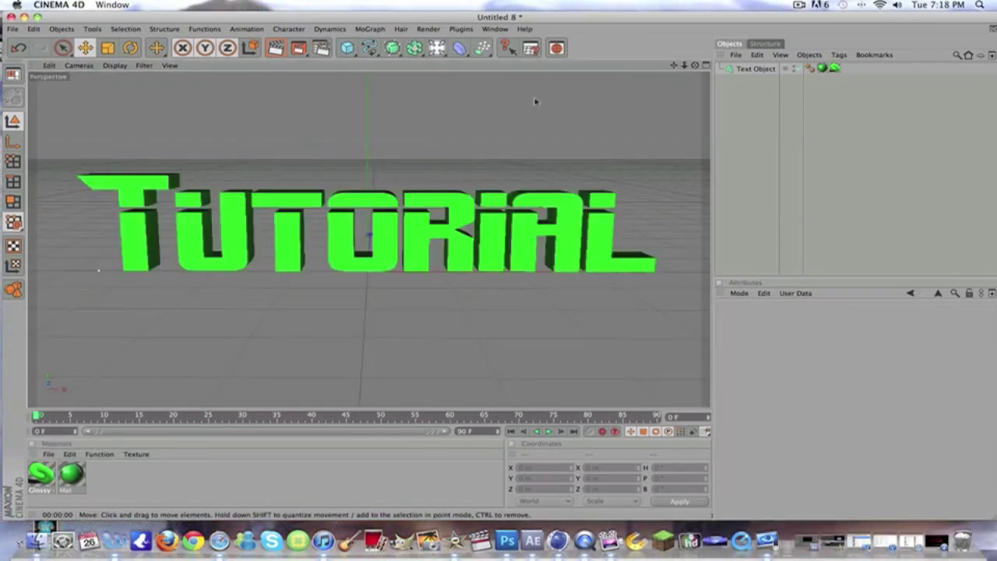
- Remove the Glossy - Green 3 texture tag from the text object and preview the render with Mat
{"action": "key", "text": "super+z"}
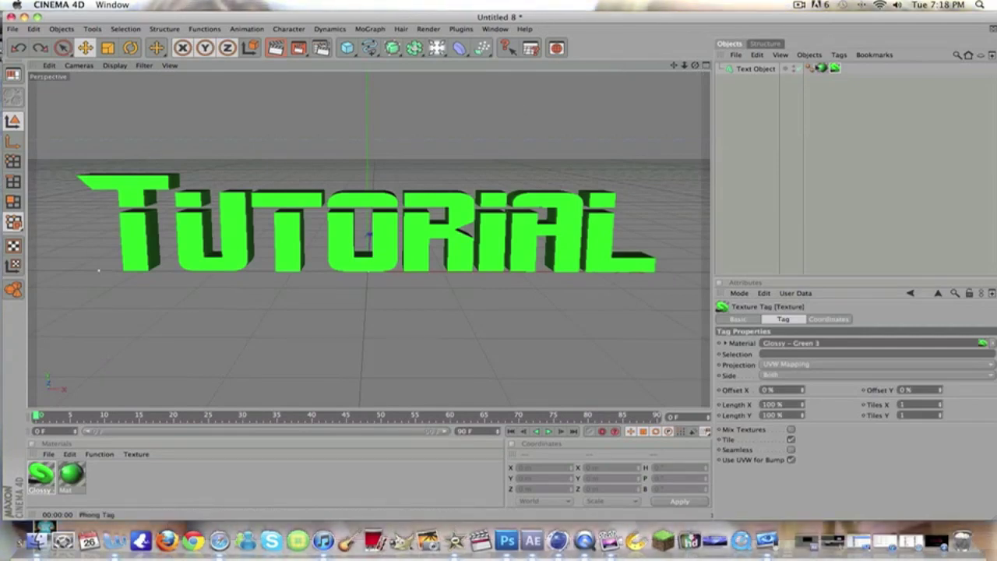
{"action": "key", "text": "Delete"}
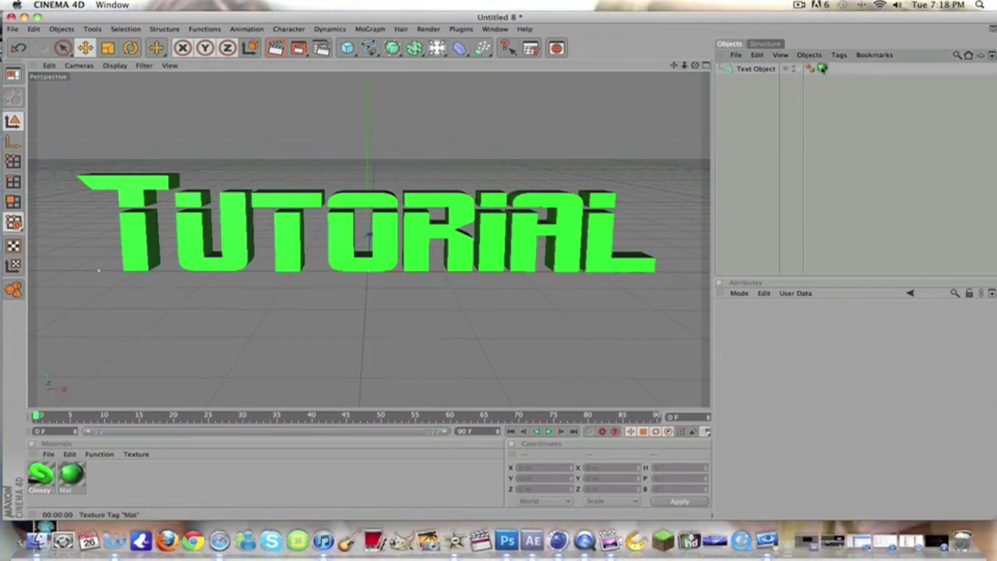
{"action": "left_click", "coordinate": [276, 48]}
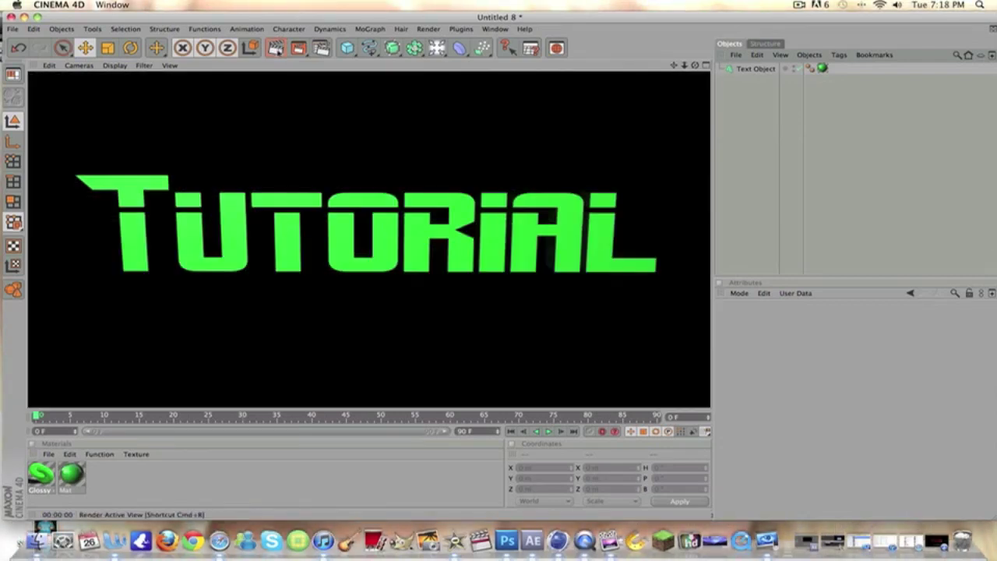
{"action": "left_click", "coordinate": [311, 111]}
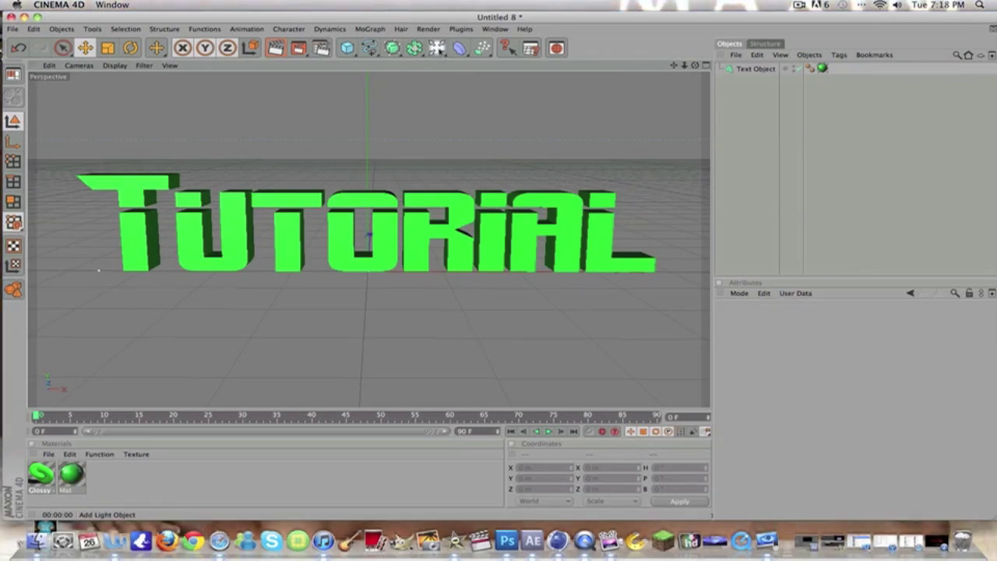
- Add an omni light in front of and above the text's final letter, about X 322, Y 208, Z -193 m, and preview the render
{"action": "left_click", "coordinate": [437, 48]}
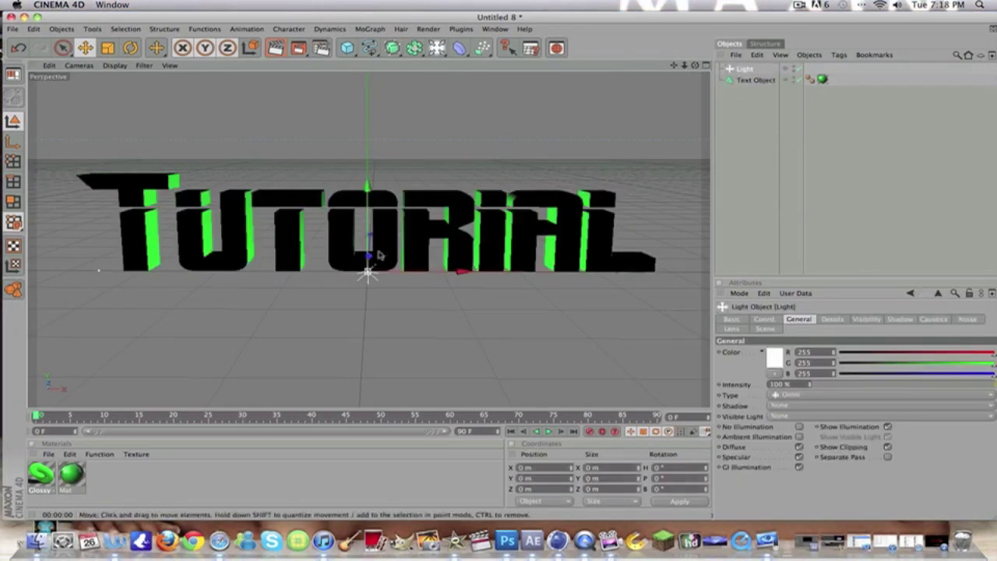
{"action": "left_click_drag", "start_coordinate": [368, 258], "coordinate": [368, 261]}
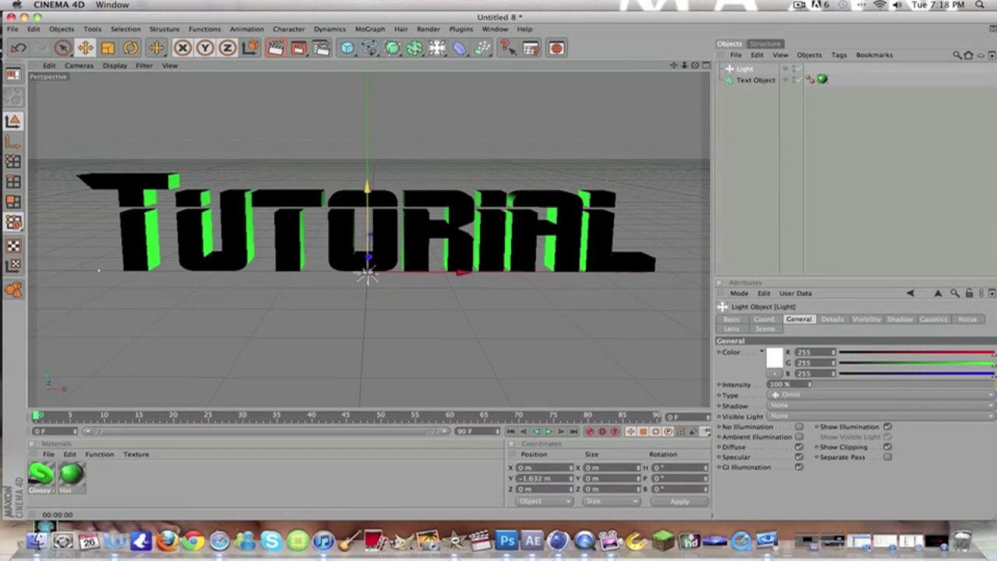
{"action": "key", "text": "super+z"}
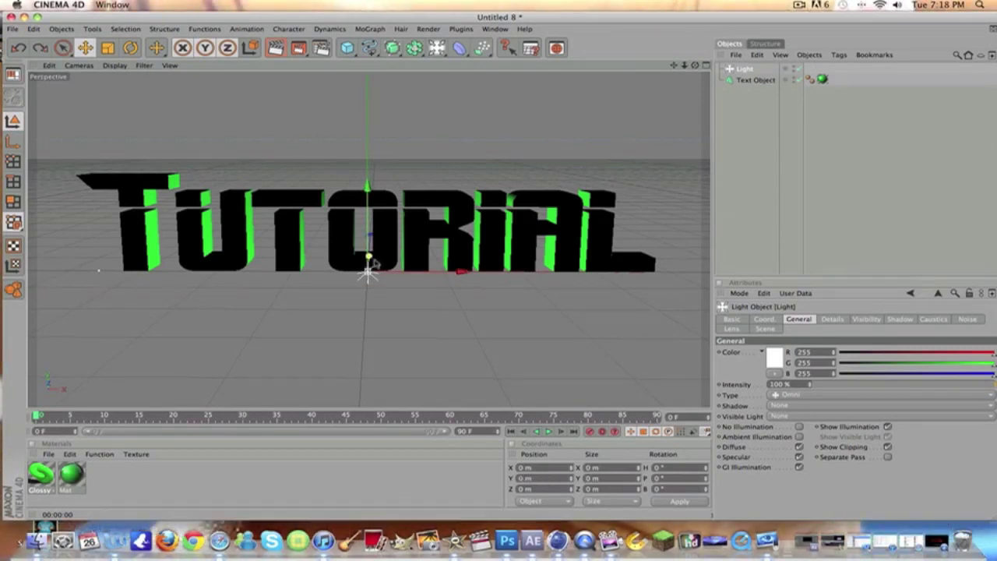
{"action": "left_click_drag", "start_coordinate": [368, 257], "coordinate": [367, 288]}
{"action": "left_click_drag", "start_coordinate": [444, 310], "coordinate": [746, 311]}
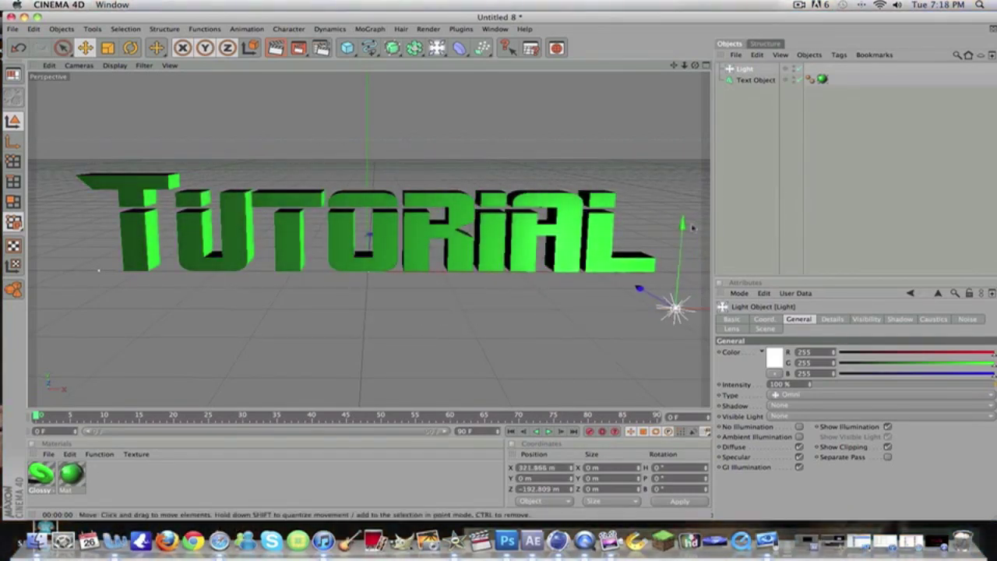
{"action": "left_click_drag", "start_coordinate": [692, 228], "coordinate": [705, 43]}
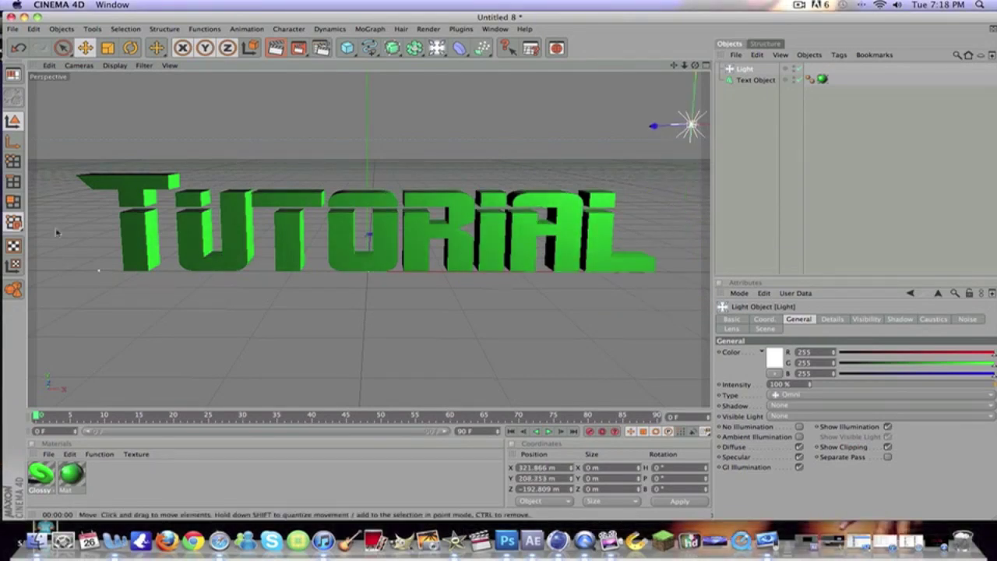
{"action": "left_click", "coordinate": [276, 48]}
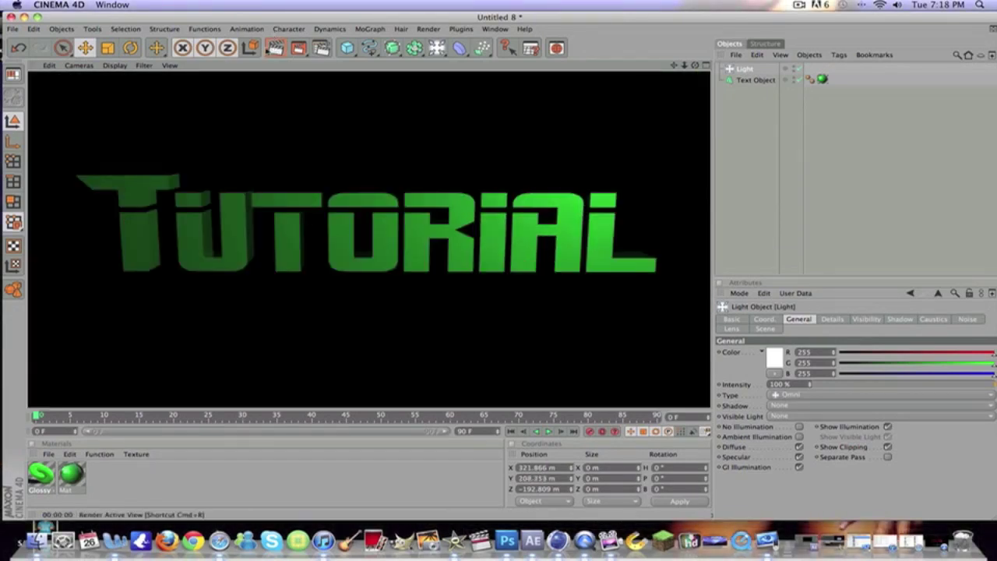
{"action": "left_click", "coordinate": [312, 290]}
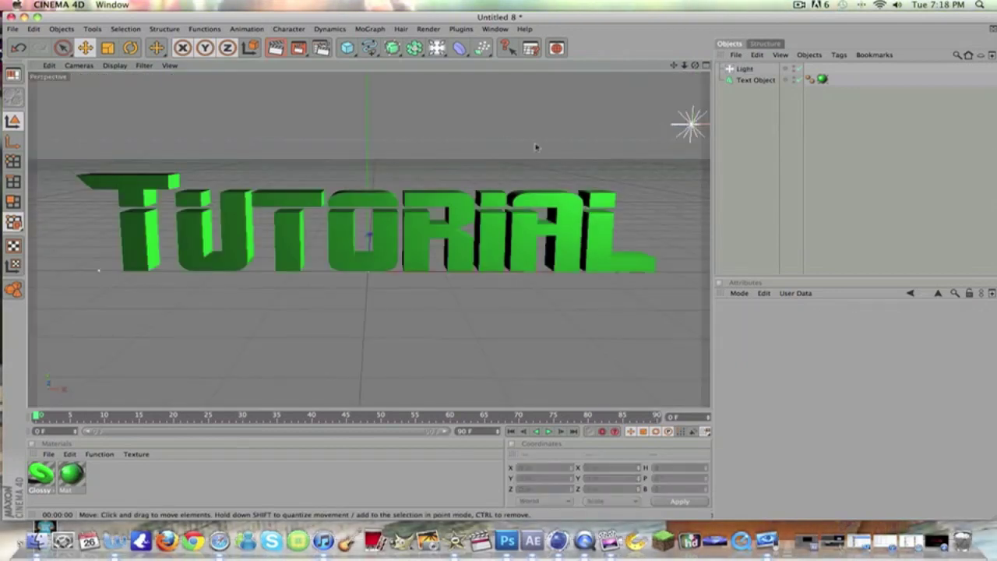
- Add a second omni light behind the text's first letters, about X -292, Y 0, Z 187 m, and preview the render
{"action": "left_click", "coordinate": [436, 48]}
{"action": "left_click_drag", "start_coordinate": [368, 272], "coordinate": [209, 235]}
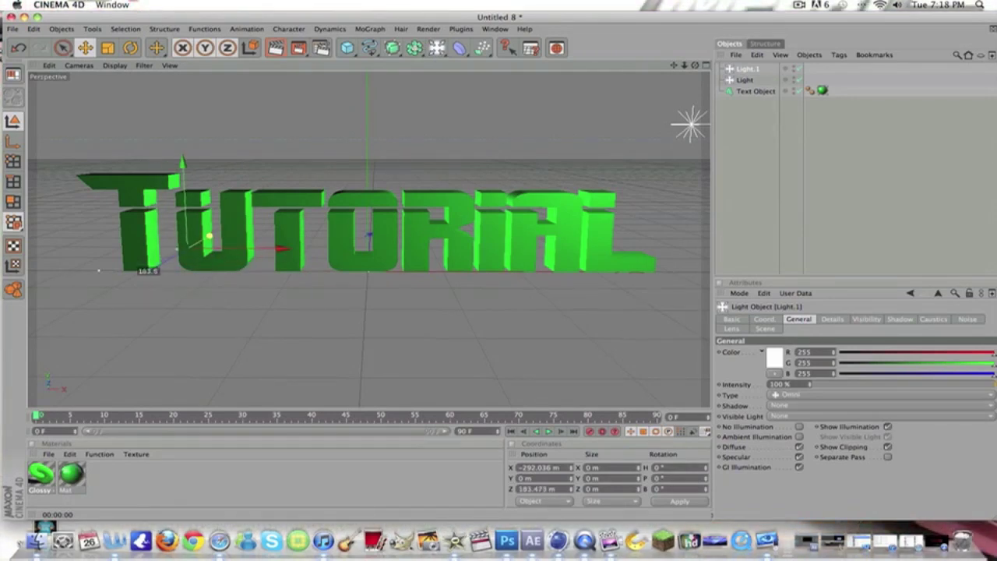
{"action": "left_click", "coordinate": [275, 48]}
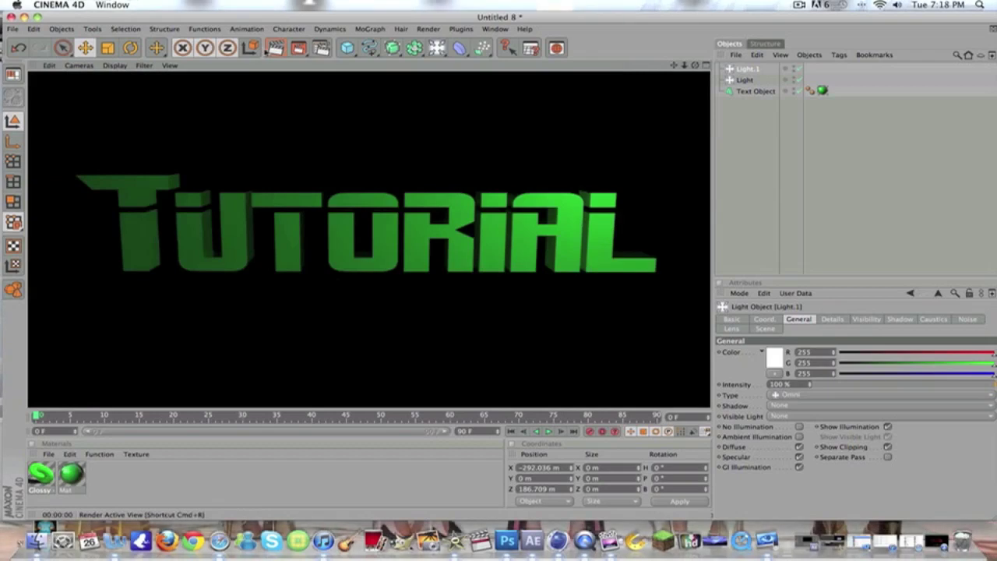
{"action": "left_click", "coordinate": [216, 332]}
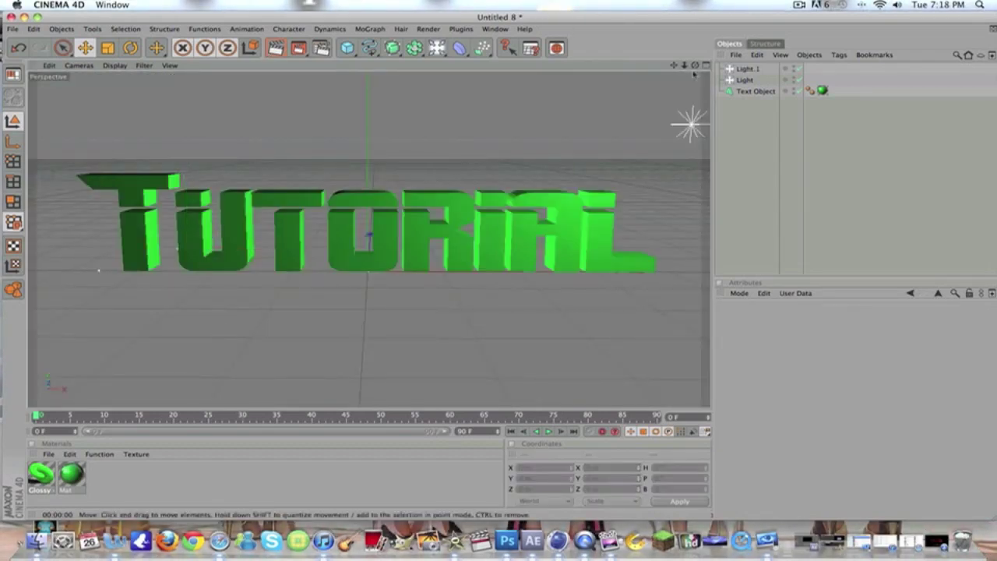
- Add a camera from a lower frontal view of the text and make it the active view
{"action": "left_click_drag", "start_coordinate": [695, 65], "coordinate": [684, 16]}
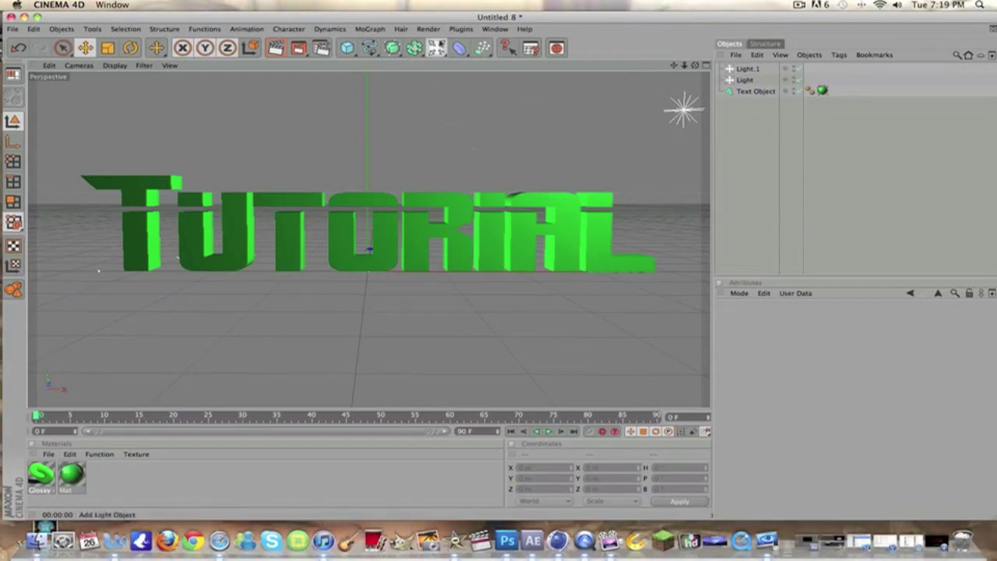
{"action": "left_click", "coordinate": [436, 47]}
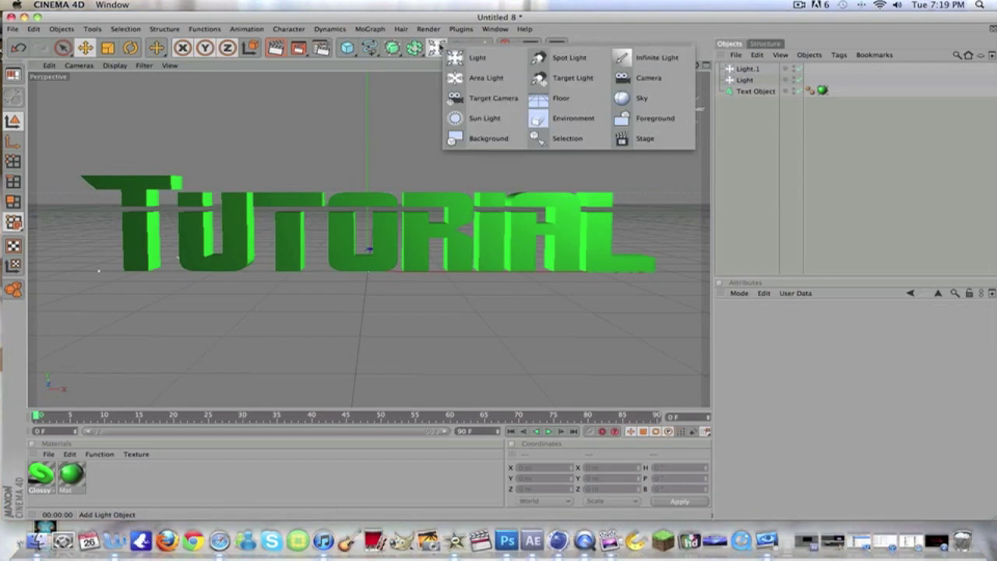
{"action": "left_click", "coordinate": [648, 77]}
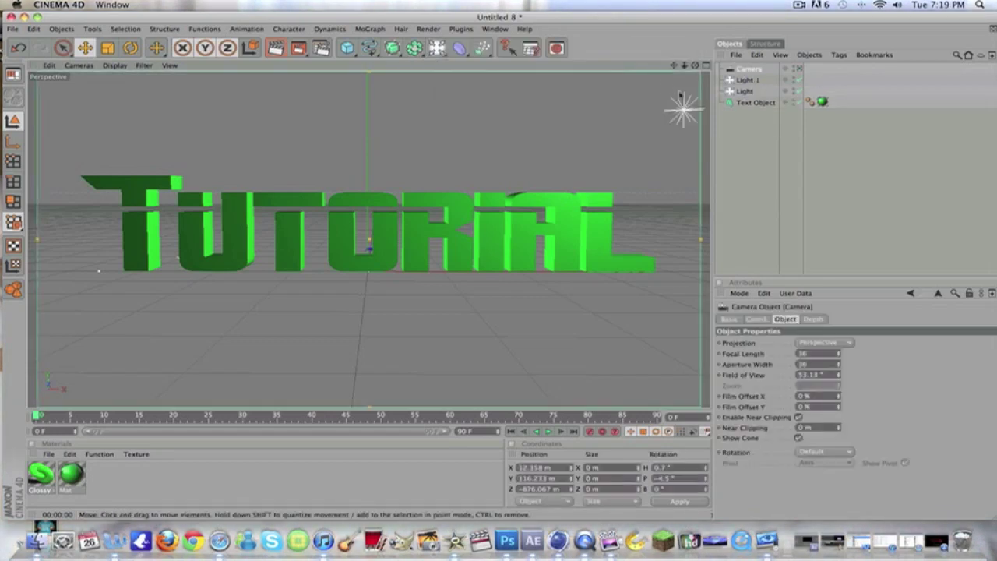
{"action": "left_click", "coordinate": [802, 69]}
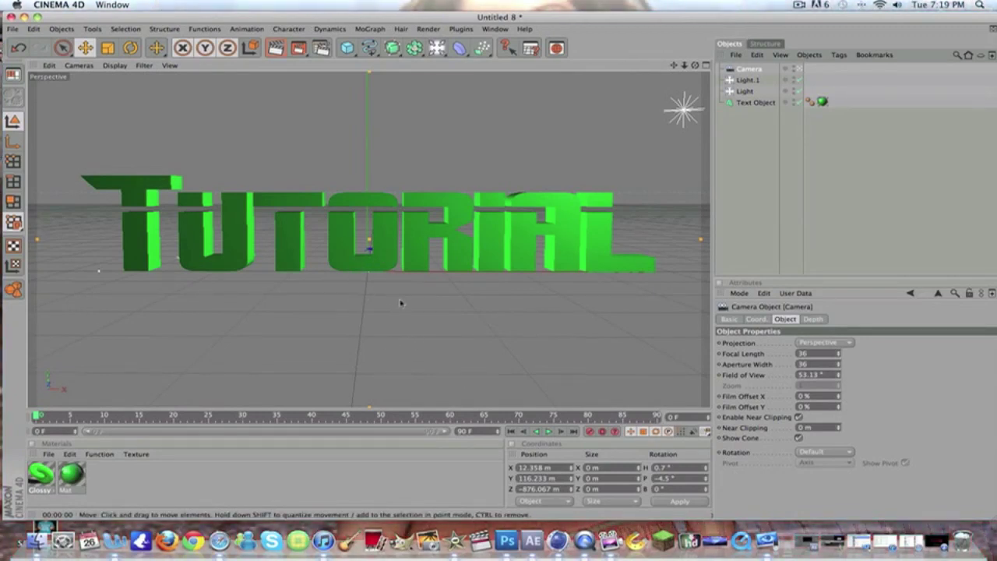
- Set the animation length to 125 frames and extend the visible timeline range to the full length
{"action": "left_click", "coordinate": [477, 432]}
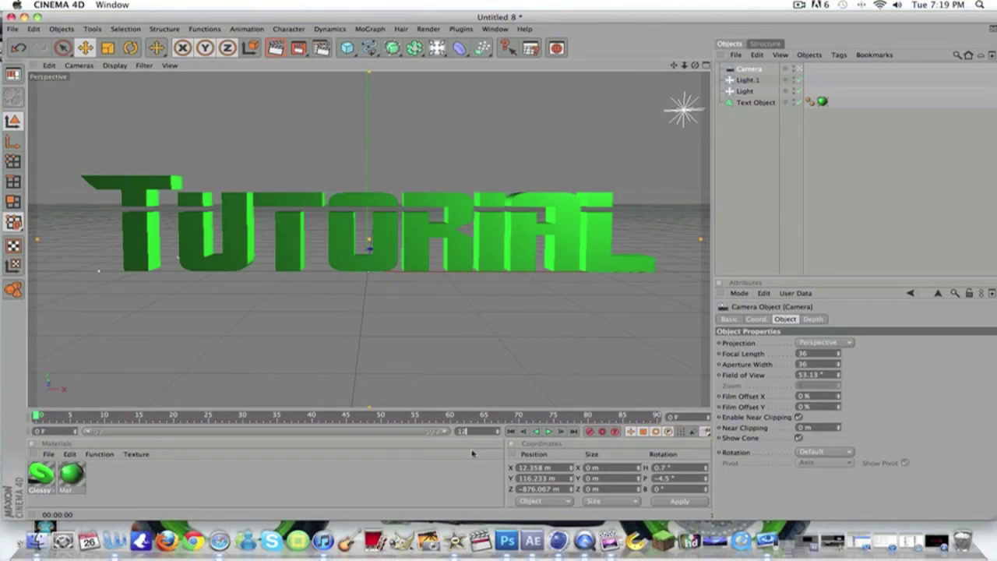
{"action": "key", "text": "Return"}
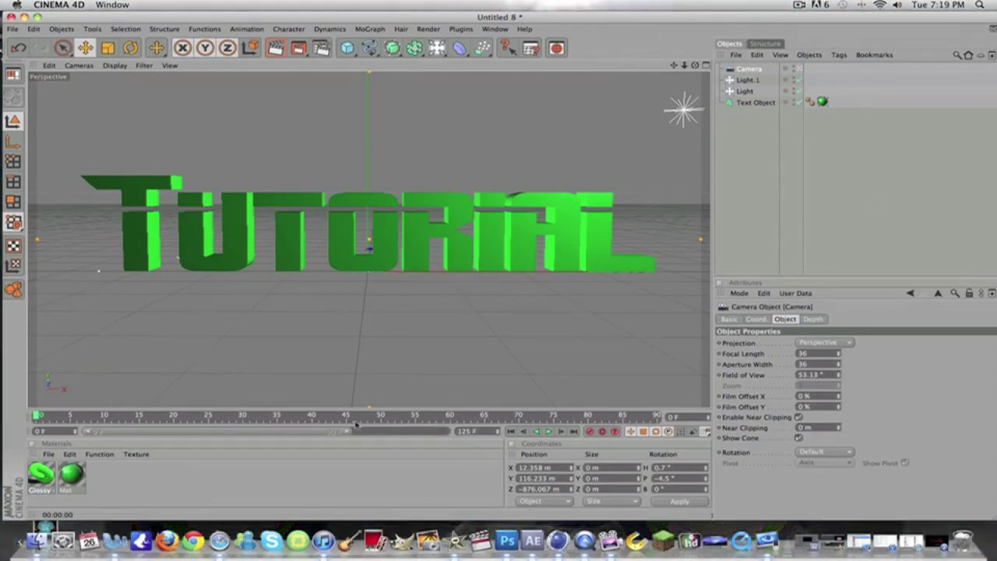
{"action": "left_click_drag", "start_coordinate": [348, 432], "coordinate": [476, 432]}
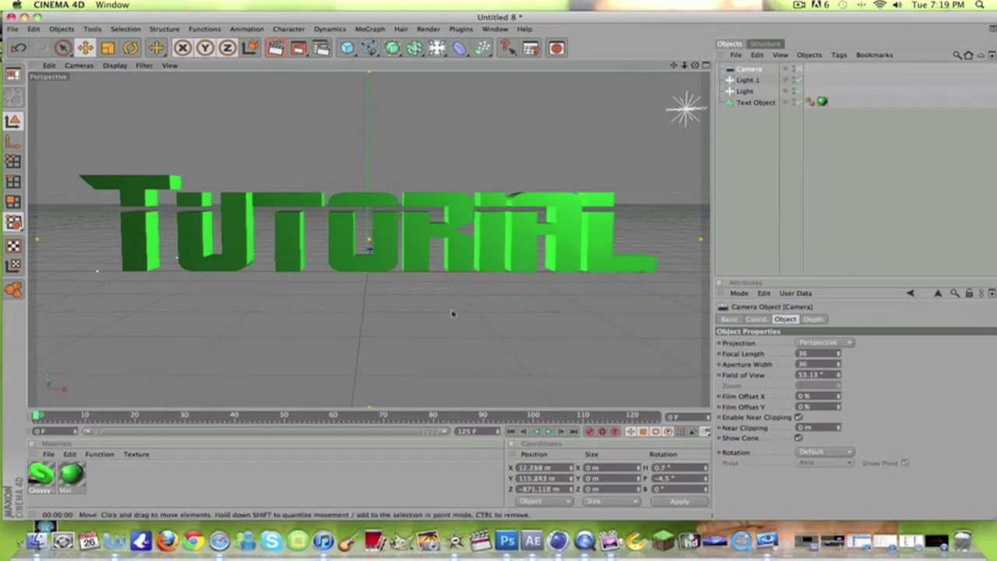
- Move the camera into the text until green fills the view and record its keyframe at frame 0
{"action": "scroll", "coordinate": [457, 330], "scroll_direction": "up", "scroll_amount": 10}
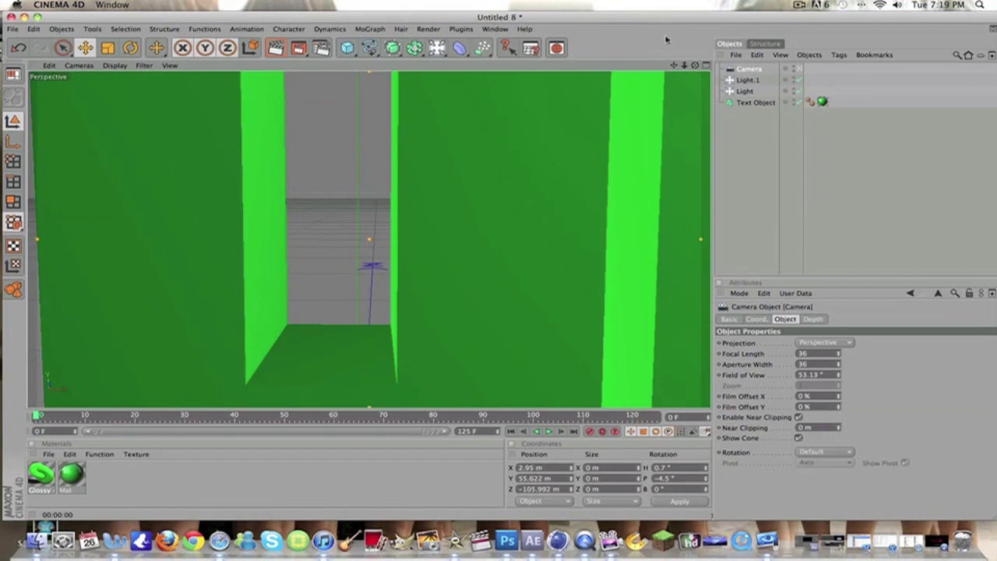
{"action": "left_click_drag", "start_coordinate": [674, 65], "coordinate": [670, 82]}
{"action": "scroll", "coordinate": [586, 136], "scroll_direction": "up", "scroll_amount": 5}
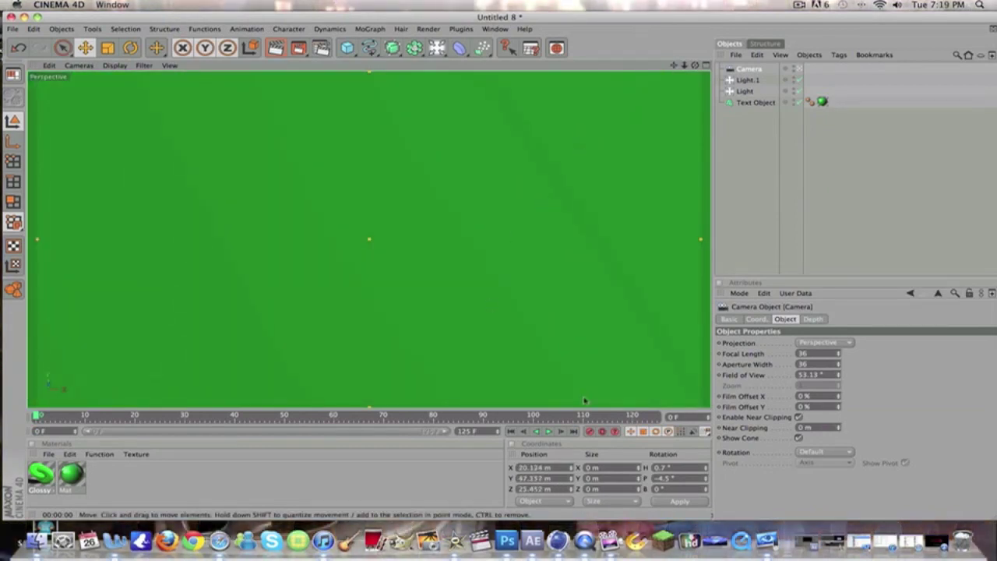
{"action": "left_click", "coordinate": [590, 433]}
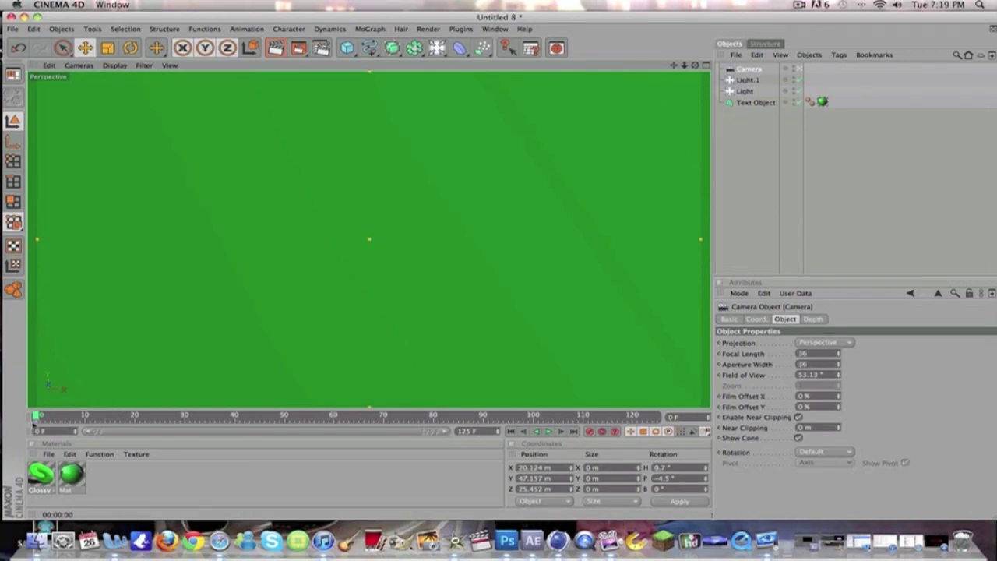
- Try to animate the camera back to a full view of the text at frame 30 and play the animation
{"action": "left_click_drag", "start_coordinate": [35, 417], "coordinate": [60, 415]}
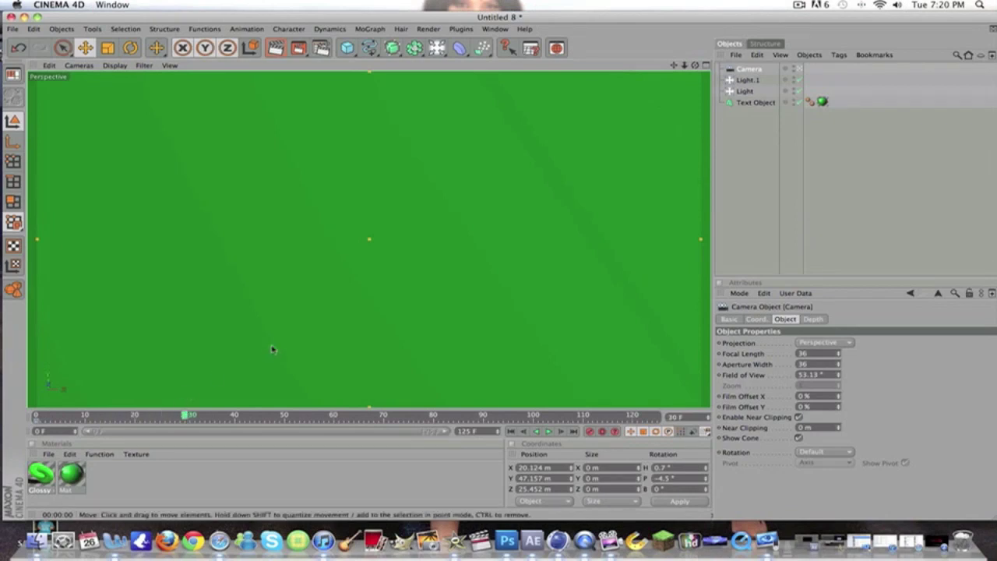
{"action": "scroll", "coordinate": [272, 299], "scroll_direction": "down", "scroll_amount": 8}
{"action": "scroll", "coordinate": [262, 285], "scroll_direction": "down", "scroll_amount": 8}
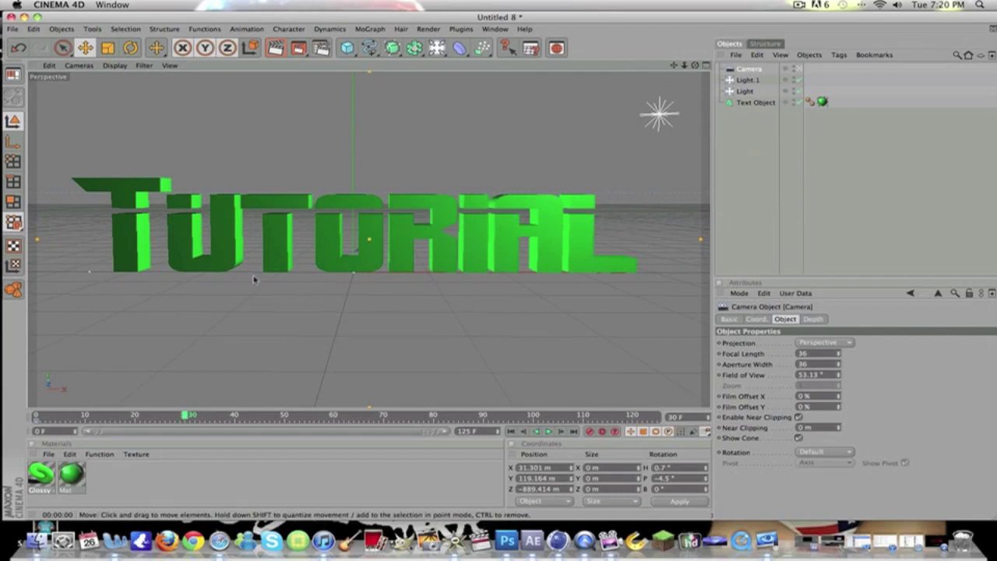
{"action": "left_click", "coordinate": [550, 432]}
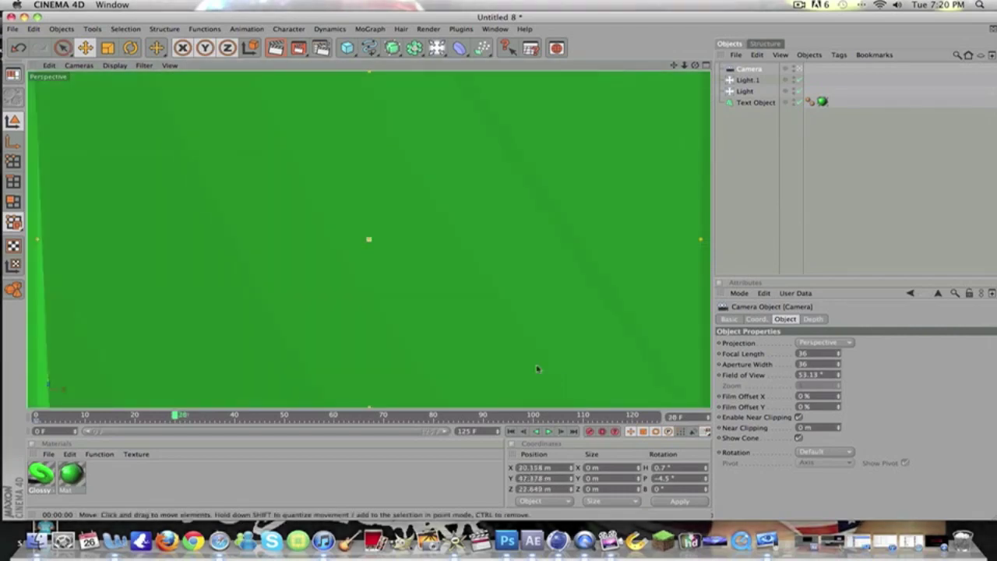
- Pull the camera back to about Z -1046 m to show the whole text and record its keyframe at frame 30
{"action": "scroll", "coordinate": [537, 369], "scroll_direction": "down", "scroll_amount": 10}
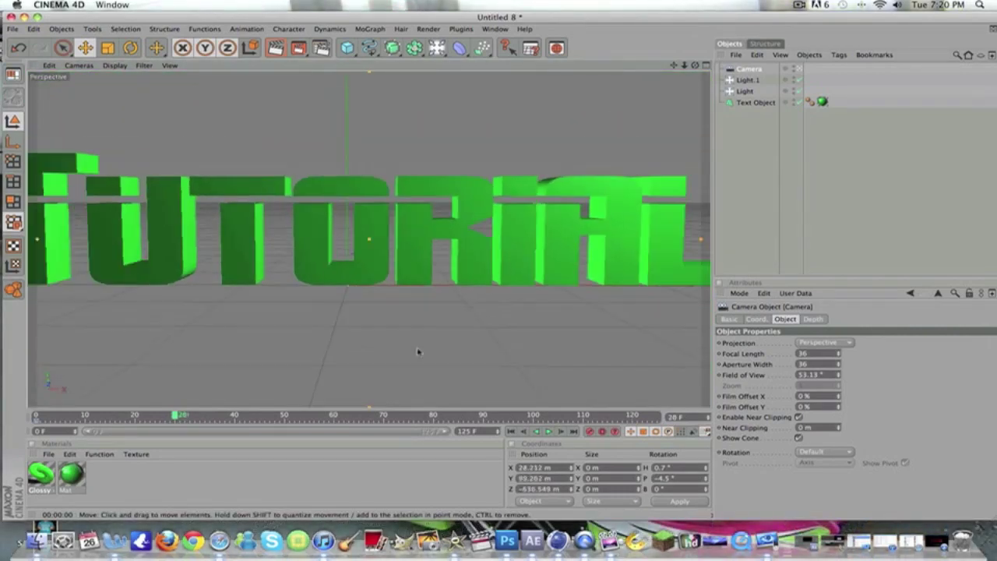
{"action": "scroll", "coordinate": [418, 353], "scroll_direction": "down", "scroll_amount": 5}
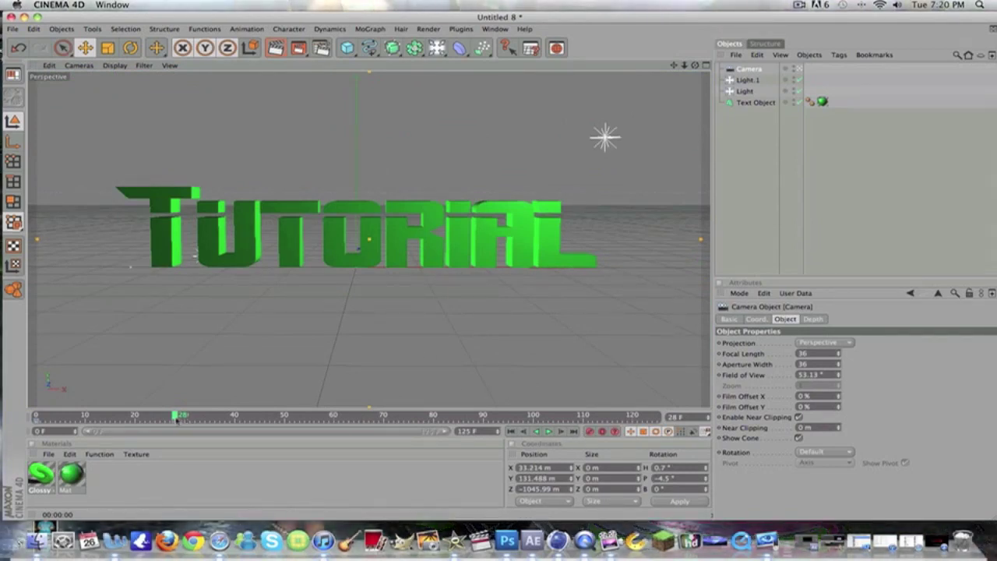
{"action": "left_click_drag", "start_coordinate": [175, 423], "coordinate": [185, 416]}
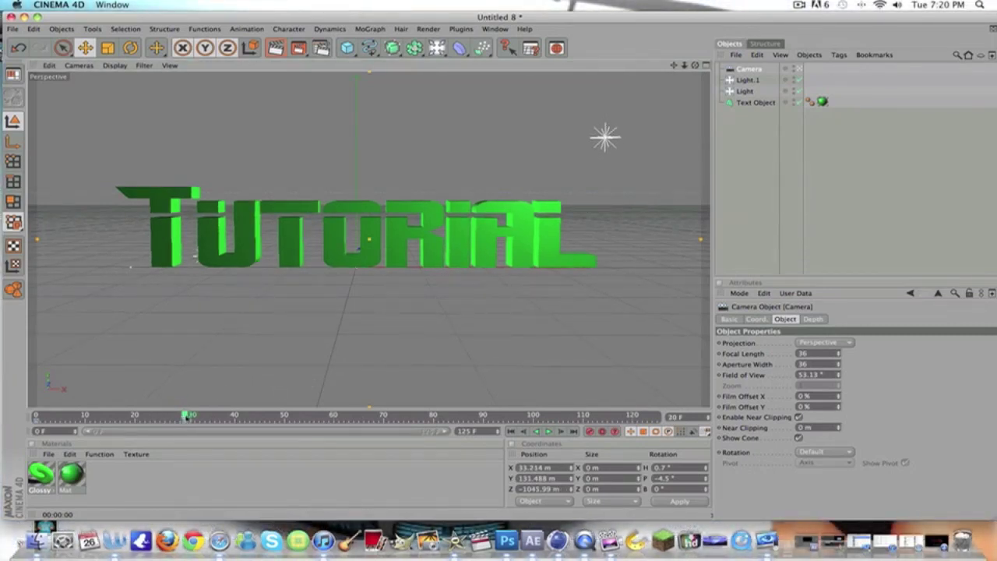
- Frame the text's first letter T with the camera at about X -314, Y 99, Z -476 m and record a keyframe at frame 60
{"action": "scroll", "coordinate": [268, 311], "scroll_direction": "up", "scroll_amount": 5}
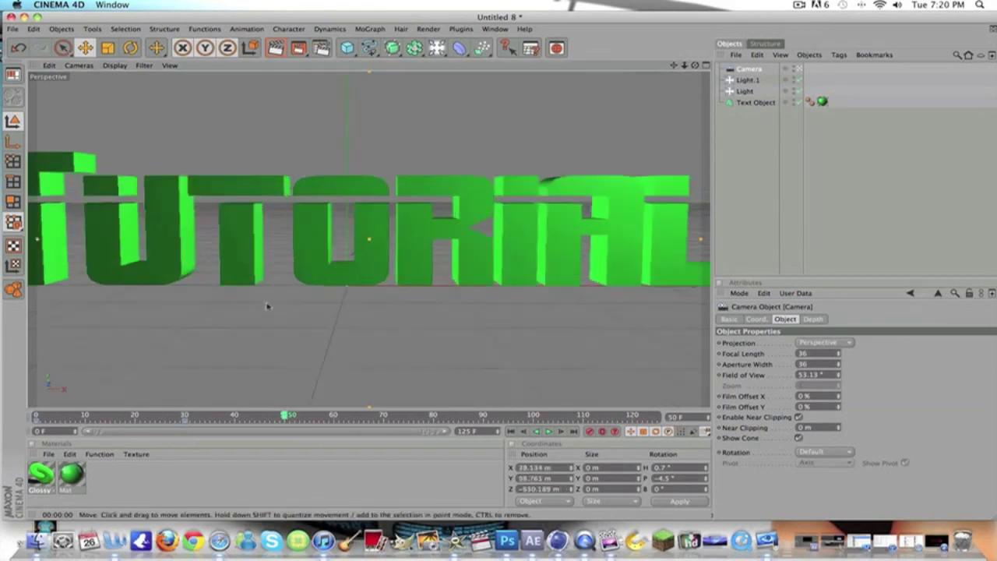
{"action": "scroll", "coordinate": [475, 231], "scroll_direction": "up", "scroll_amount": 5}
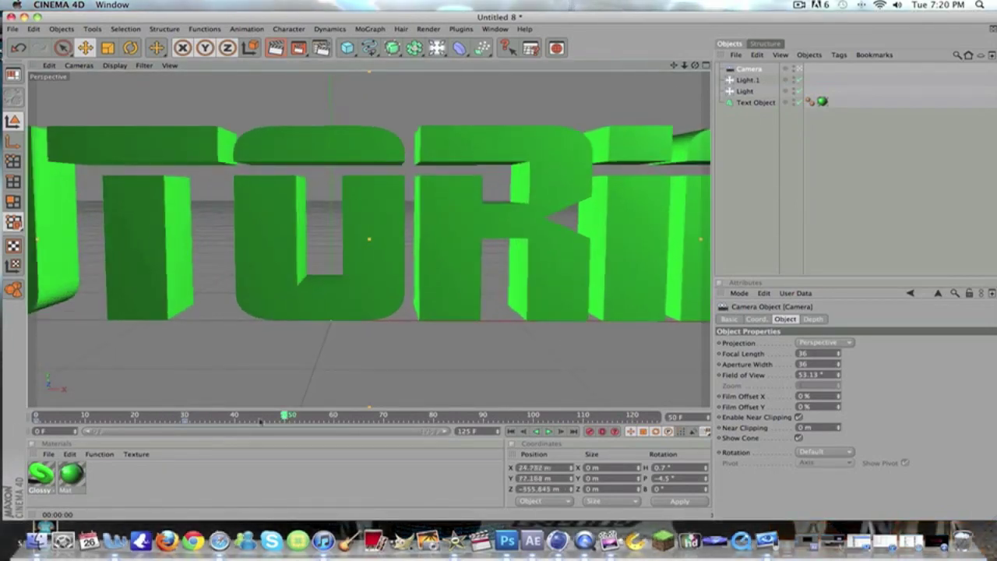
{"action": "left_click_drag", "start_coordinate": [285, 415], "coordinate": [335, 416]}
{"action": "scroll", "coordinate": [276, 298], "scroll_direction": "up", "scroll_amount": 8}
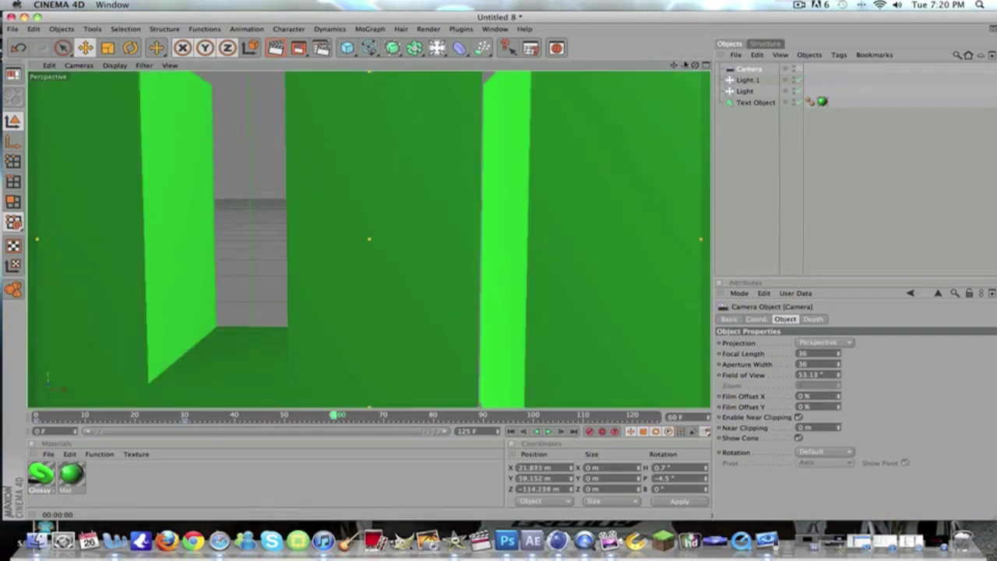
{"action": "scroll", "coordinate": [634, 109], "scroll_direction": "down", "scroll_amount": 5}
{"action": "left_click_drag", "start_coordinate": [674, 65], "coordinate": [804, 72]}
{"action": "scroll", "coordinate": [389, 159], "scroll_direction": "down", "scroll_amount": 4}
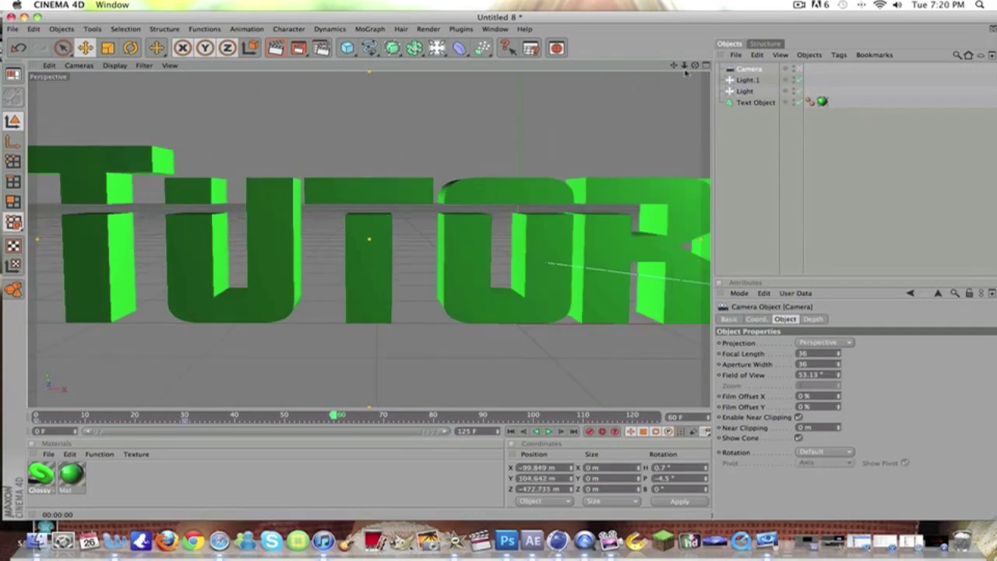
{"action": "left_click_drag", "start_coordinate": [676, 68], "coordinate": [408, 285]}
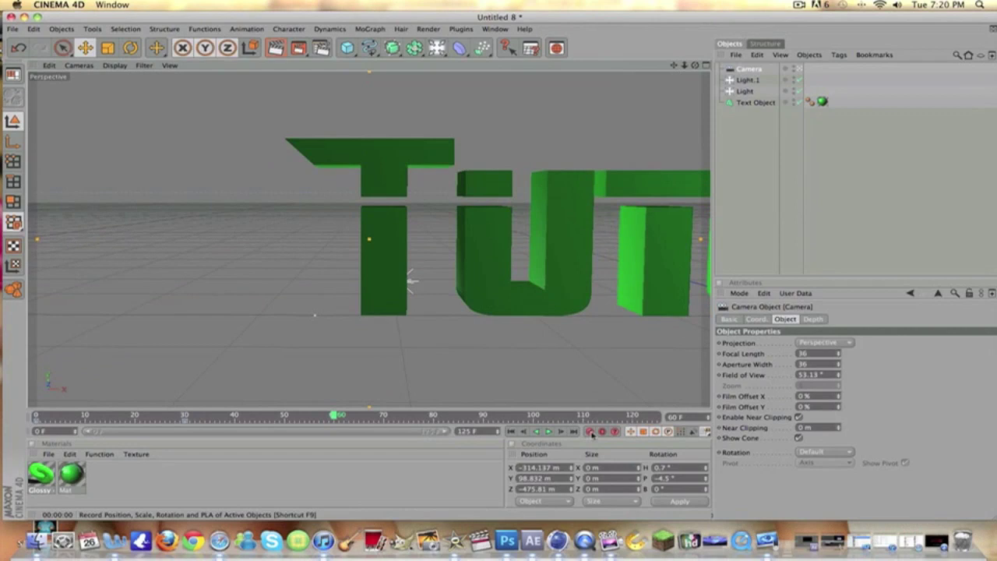
- Shift the camera to the final letter L at about X 326, Y 93, Z -468 m and record a keyframe at frame 90
{"action": "left_click_drag", "start_coordinate": [335, 415], "coordinate": [483, 415]}
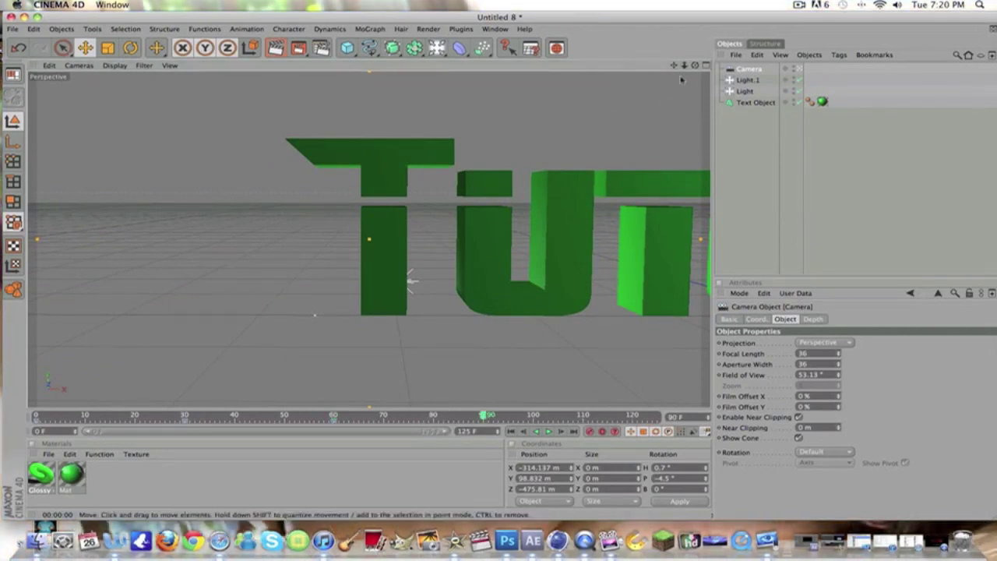
{"action": "left_click_drag", "start_coordinate": [674, 66], "coordinate": [256, 67]}
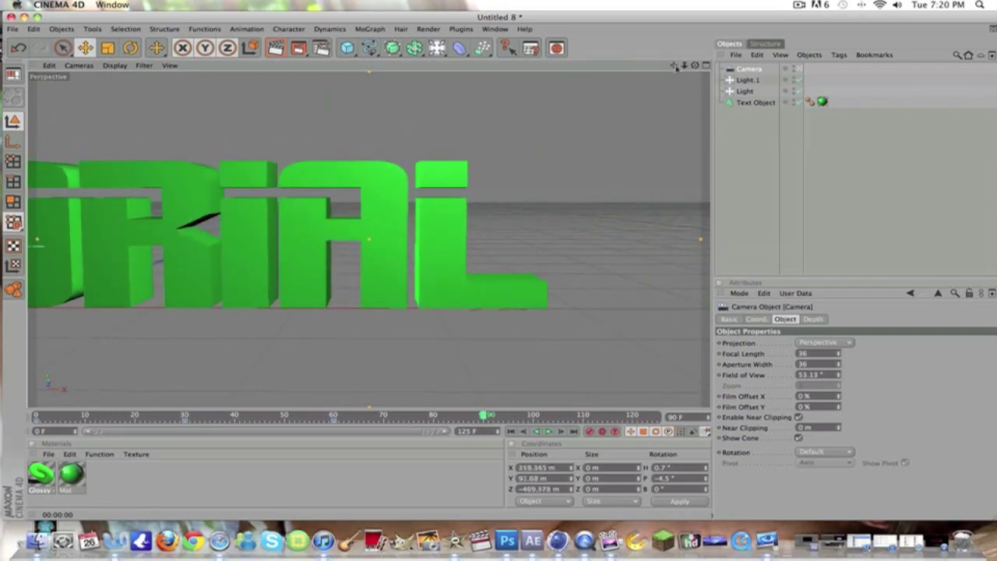
{"action": "left_click_drag", "start_coordinate": [675, 66], "coordinate": [580, 66]}
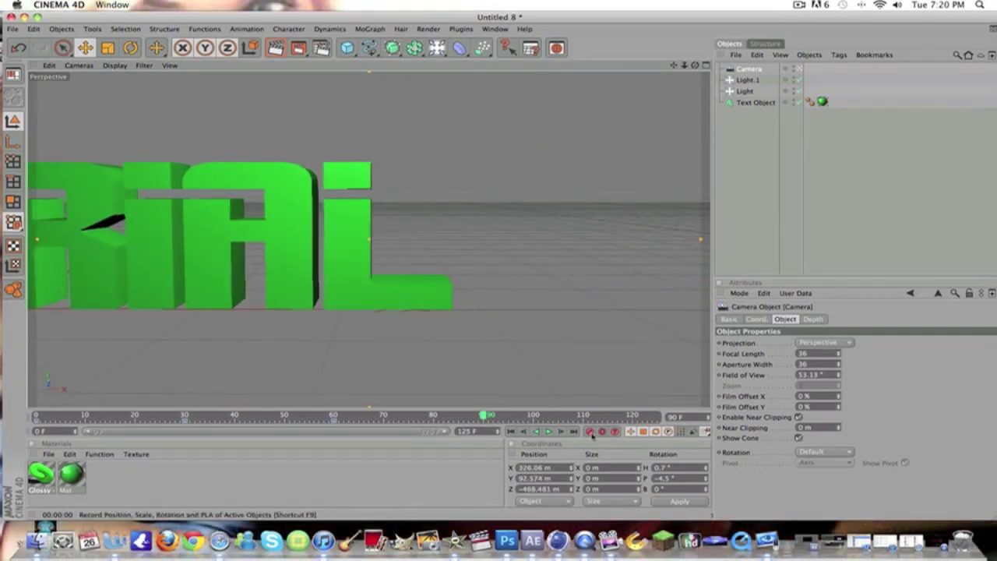
- Pull the camera back at frame 125 to about Y 145, Z -1064 m, centre the whole text in view and record the keyframe
{"action": "left_click_drag", "start_coordinate": [486, 416], "coordinate": [657, 415]}
{"action": "scroll", "coordinate": [403, 218], "scroll_direction": "down", "scroll_amount": 5}
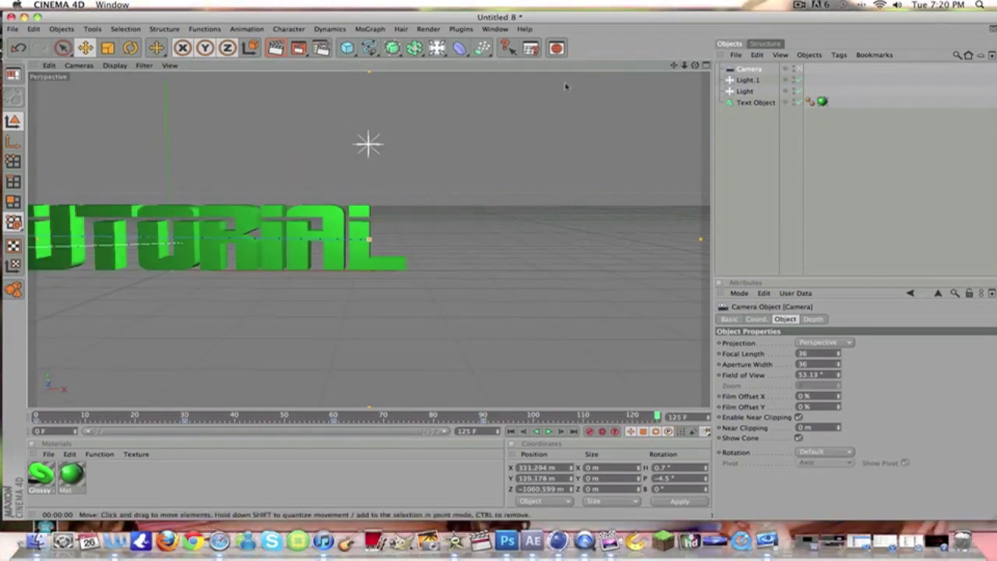
{"action": "left_click_drag", "start_coordinate": [675, 67], "coordinate": [901, 71]}
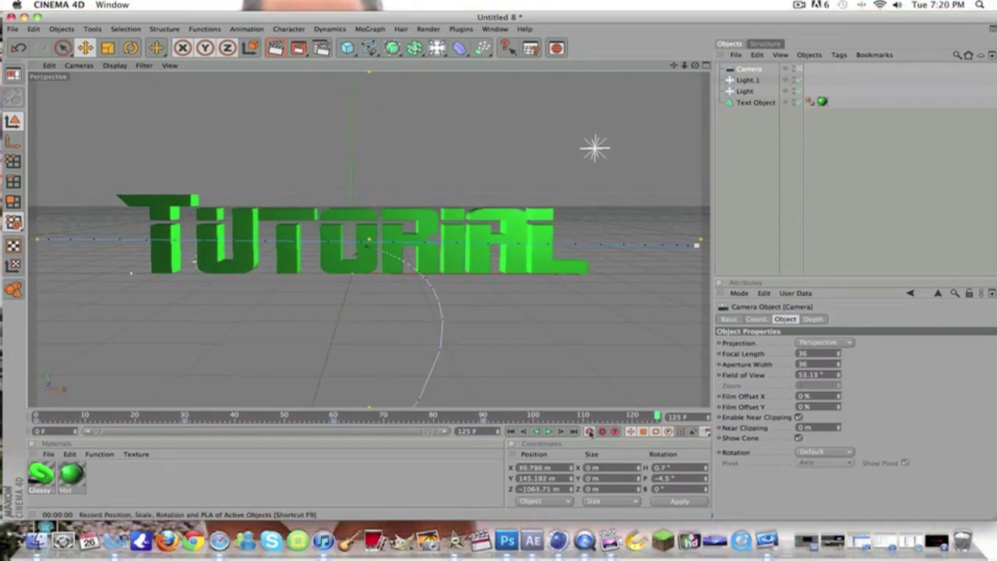
- Play the camera animation from the start and render a preview of the active view at frame 125
{"action": "left_click", "coordinate": [511, 431]}
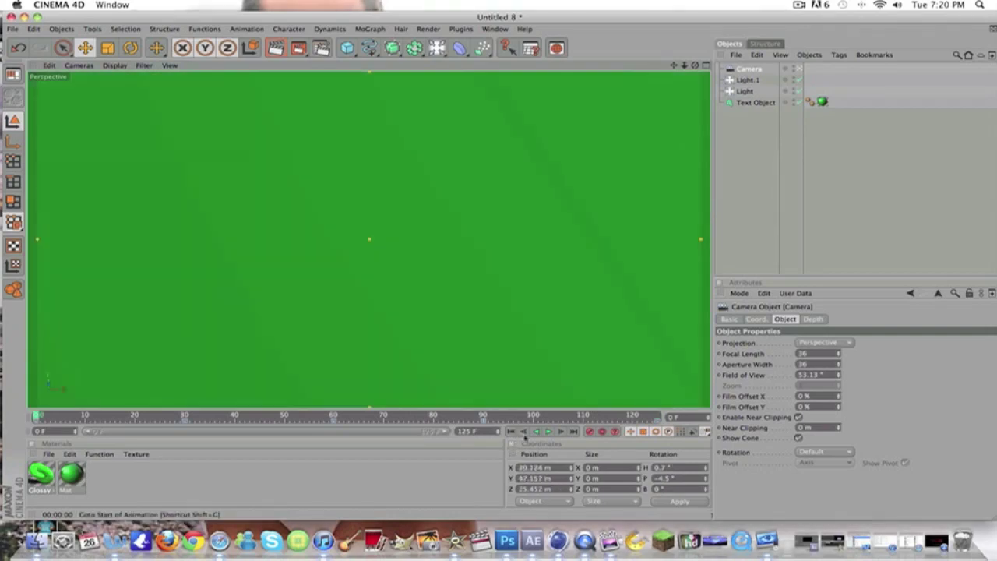
{"action": "left_click", "coordinate": [548, 431]}
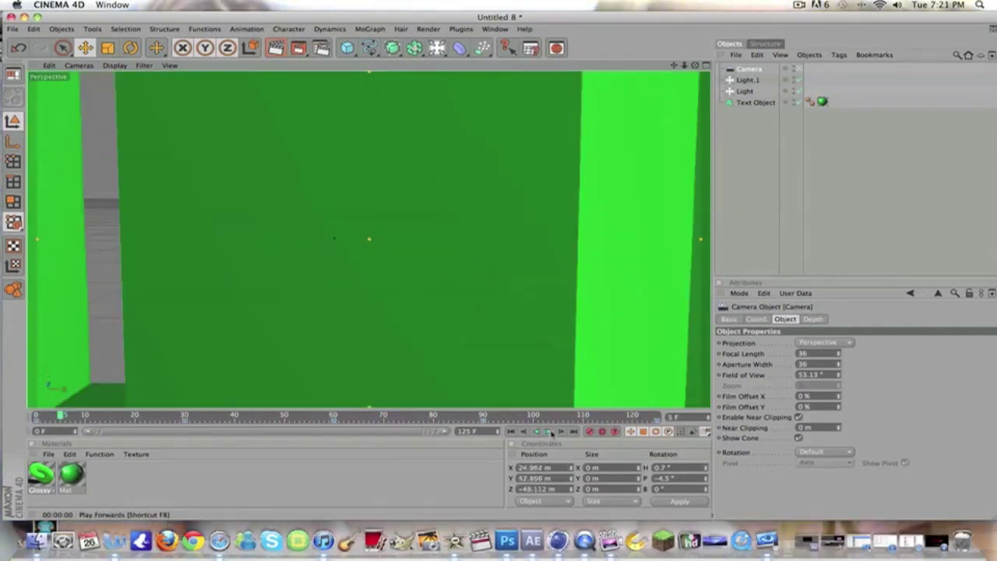
{"action": "left_click", "coordinate": [653, 415]}
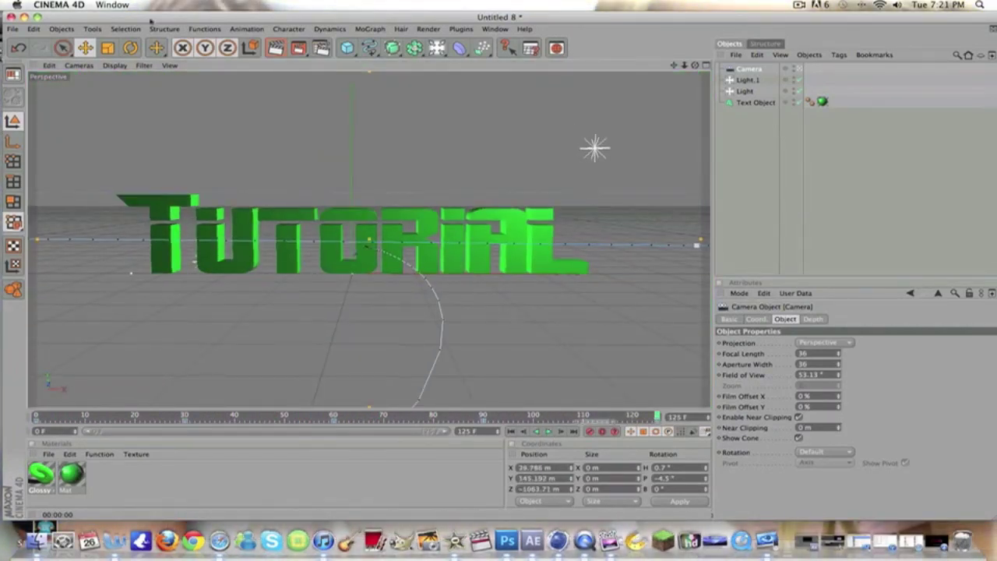
{"action": "left_click", "coordinate": [276, 47]}
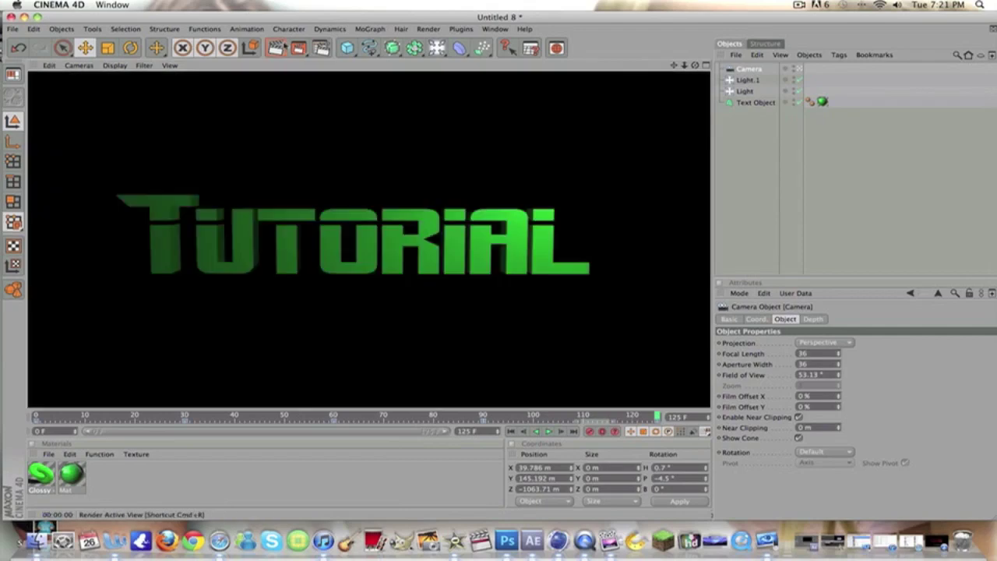
{"action": "left_click", "coordinate": [280, 108]}
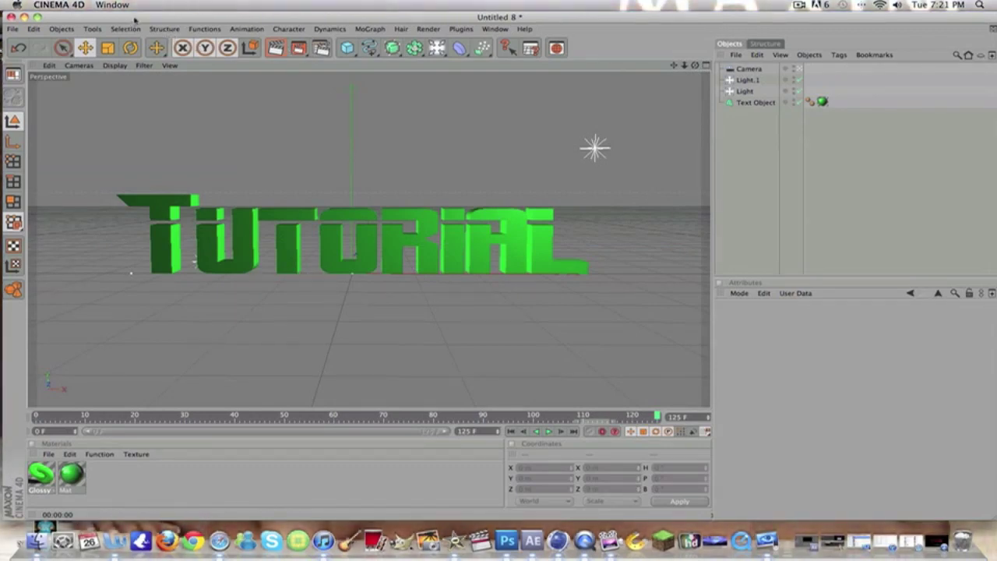
{"action": "left_click", "coordinate": [13, 28]}
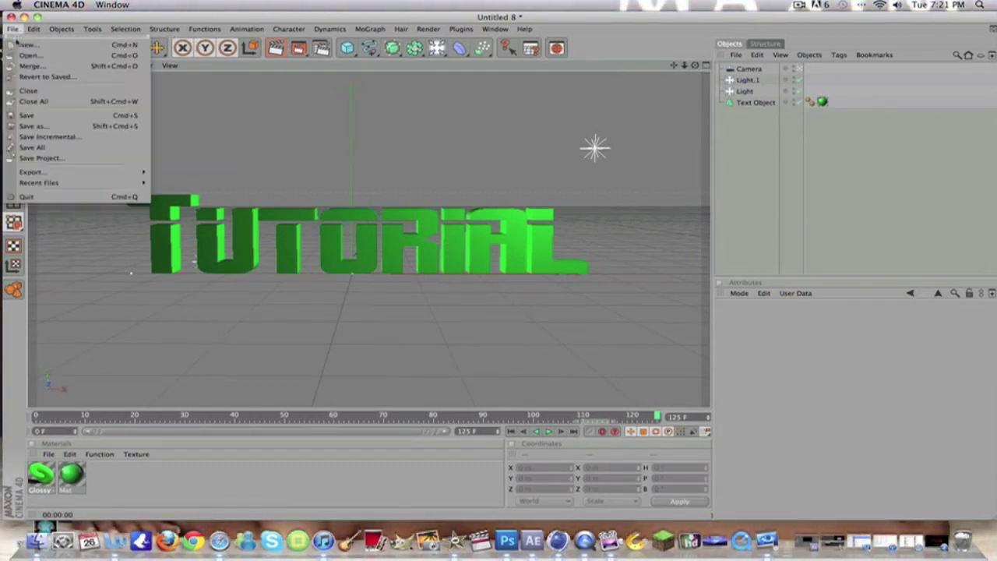
{"action": "left_click", "coordinate": [330, 29]}
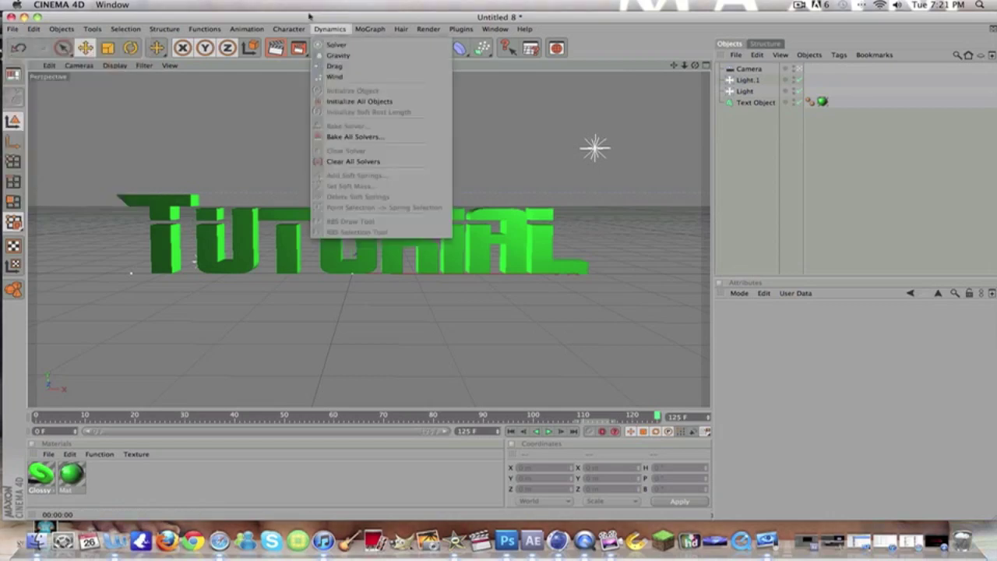
{"action": "left_click", "coordinate": [307, 17]}
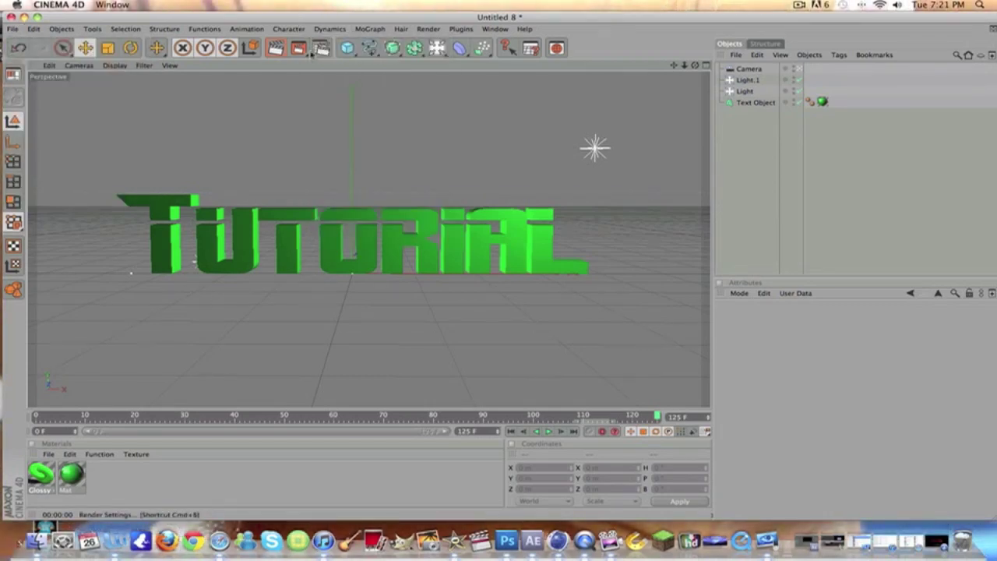
- Set the frame range in the render output settings to Manual, from frame 0 to frame 125
{"action": "left_click", "coordinate": [313, 51]}
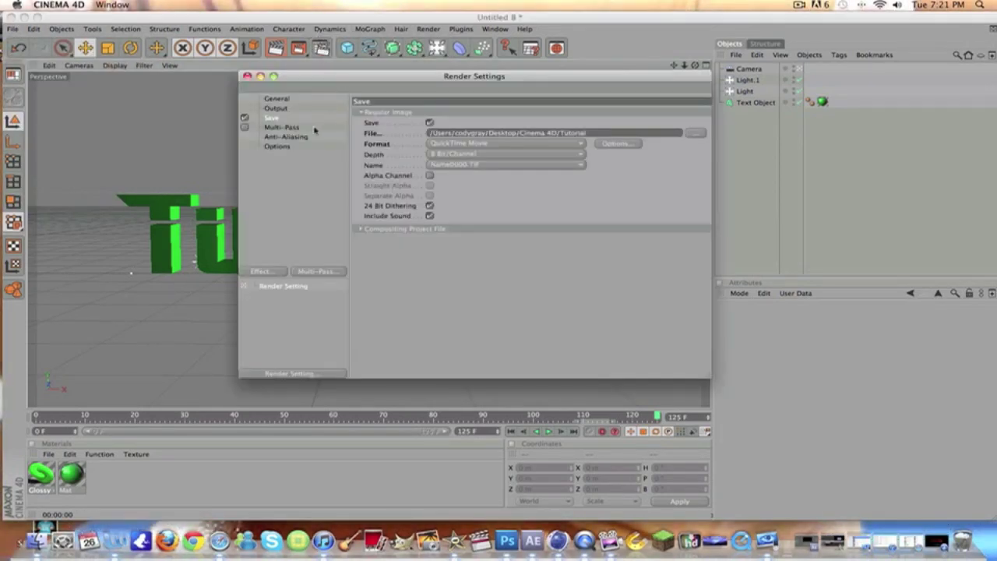
{"action": "left_click", "coordinate": [277, 108]}
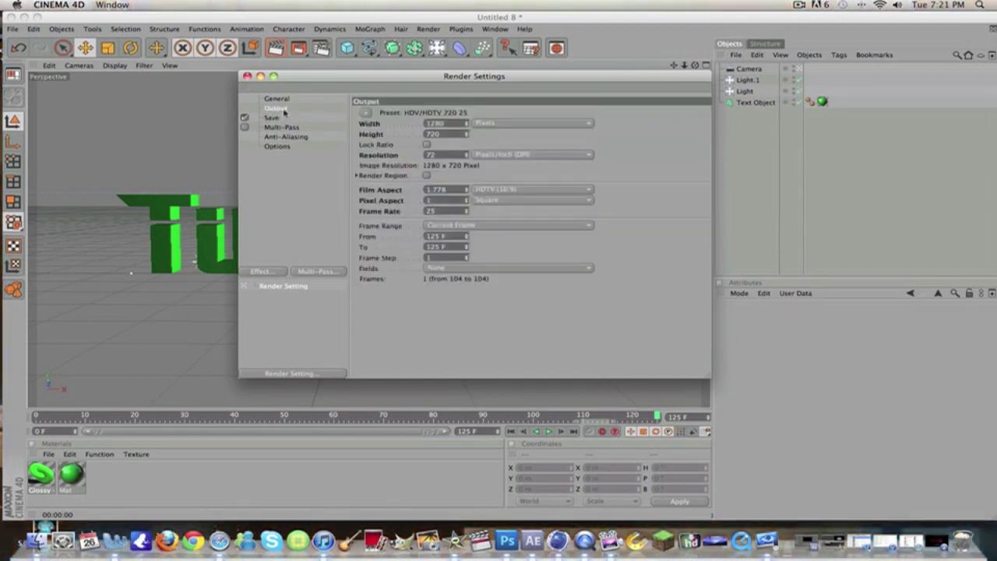
{"action": "left_click", "coordinate": [433, 227]}
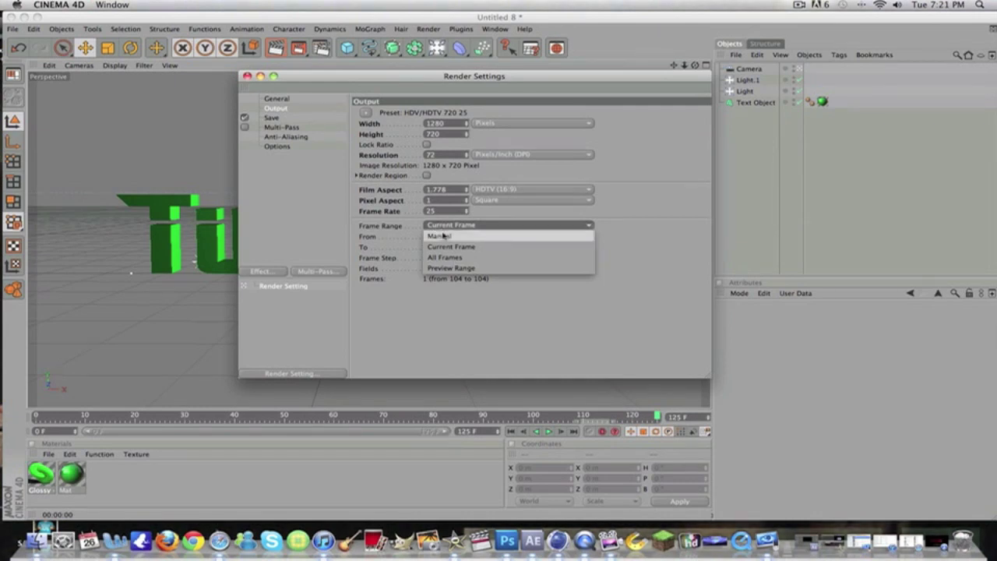
{"action": "left_click", "coordinate": [443, 257]}
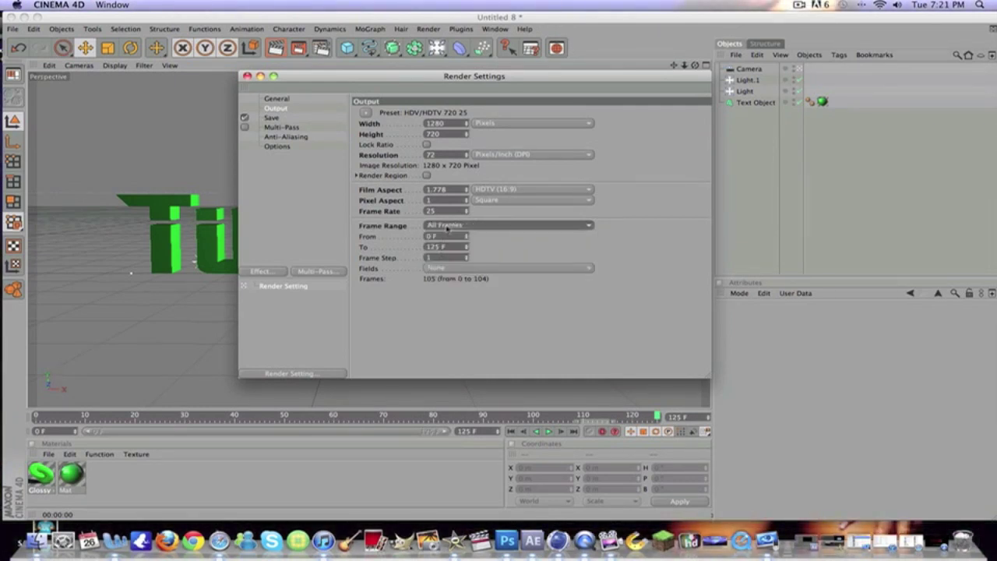
{"action": "left_click", "coordinate": [447, 228]}
{"action": "left_click", "coordinate": [440, 236]}
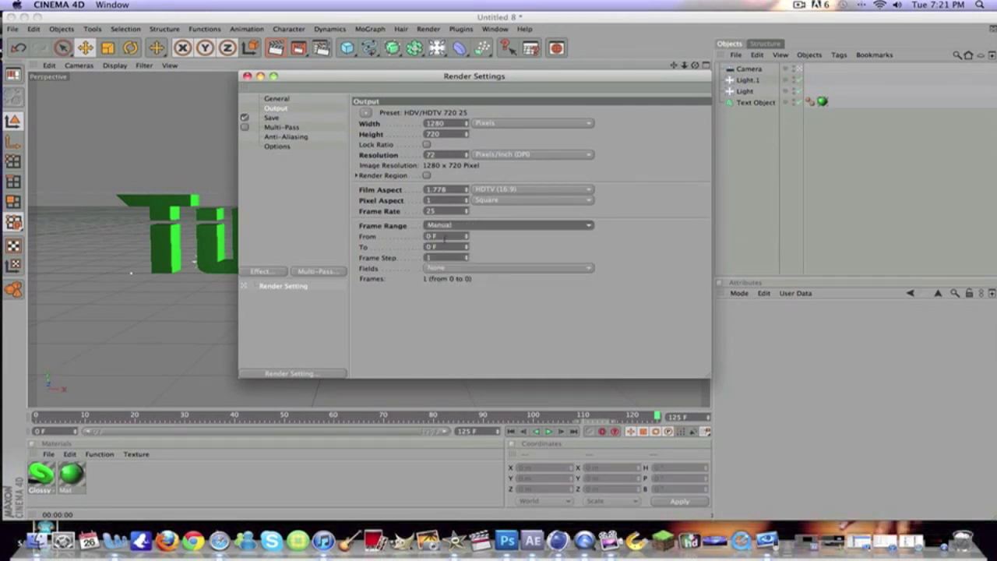
{"action": "left_click", "coordinate": [449, 246]}
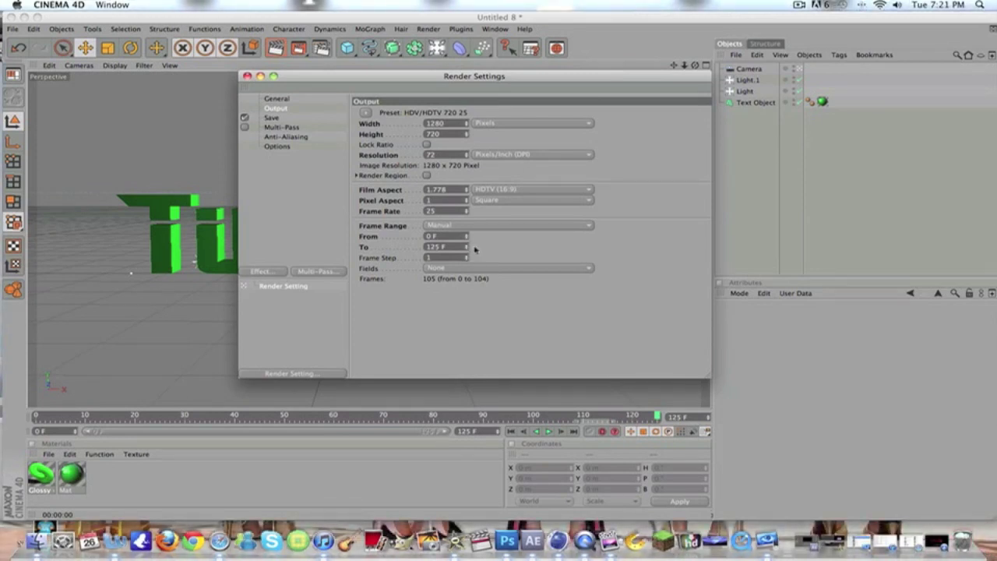
- Raise the end frame of the manual render range to 150 and close the render settings
{"action": "left_click_drag", "start_coordinate": [468, 248], "coordinate": [469, 249]}
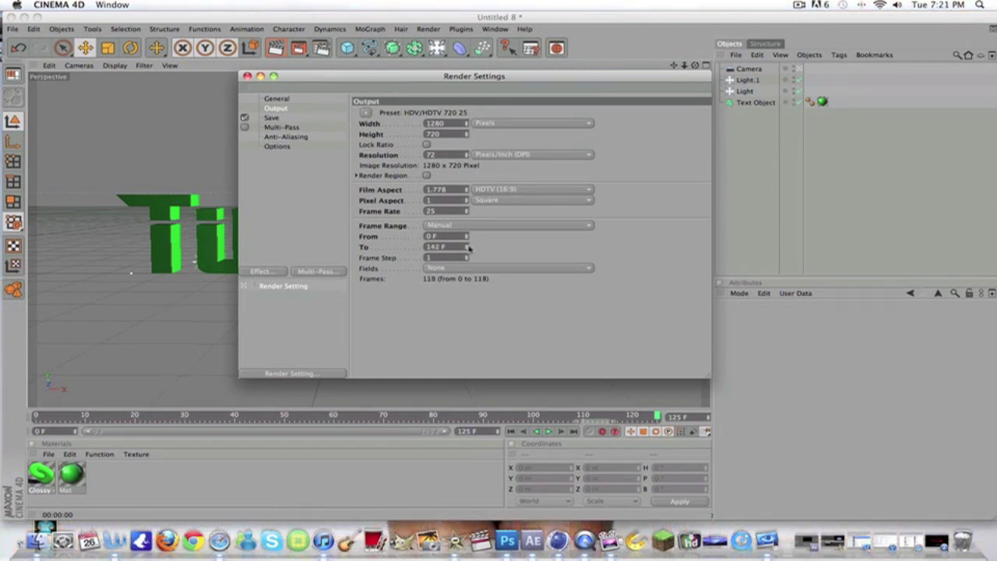
{"action": "left_click", "coordinate": [468, 245]}
{"action": "left_click", "coordinate": [468, 245]}
{"action": "left_click", "coordinate": [468, 245]}
{"action": "left_click", "coordinate": [468, 245]}
{"action": "left_click", "coordinate": [469, 246]}
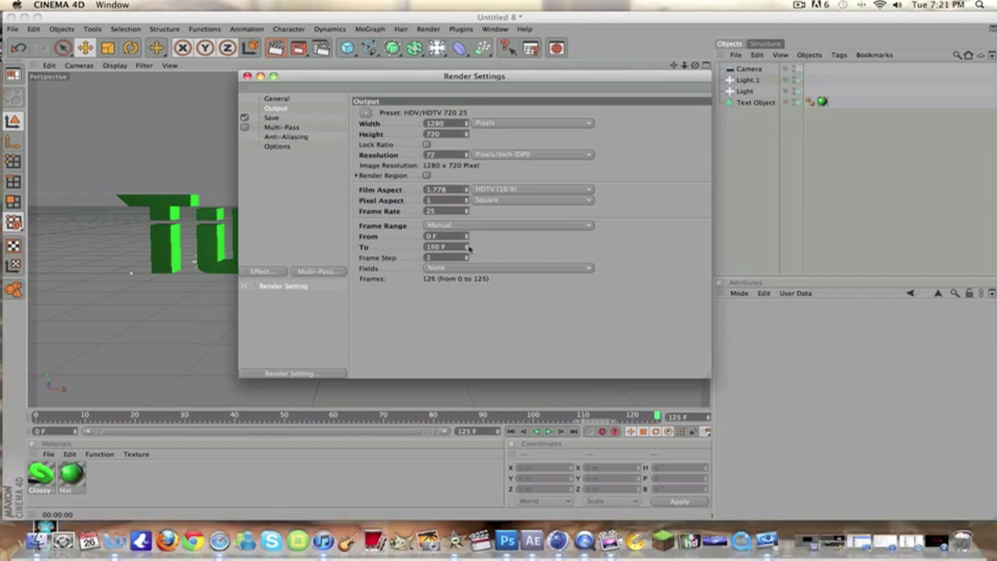
{"action": "left_click", "coordinate": [246, 76]}
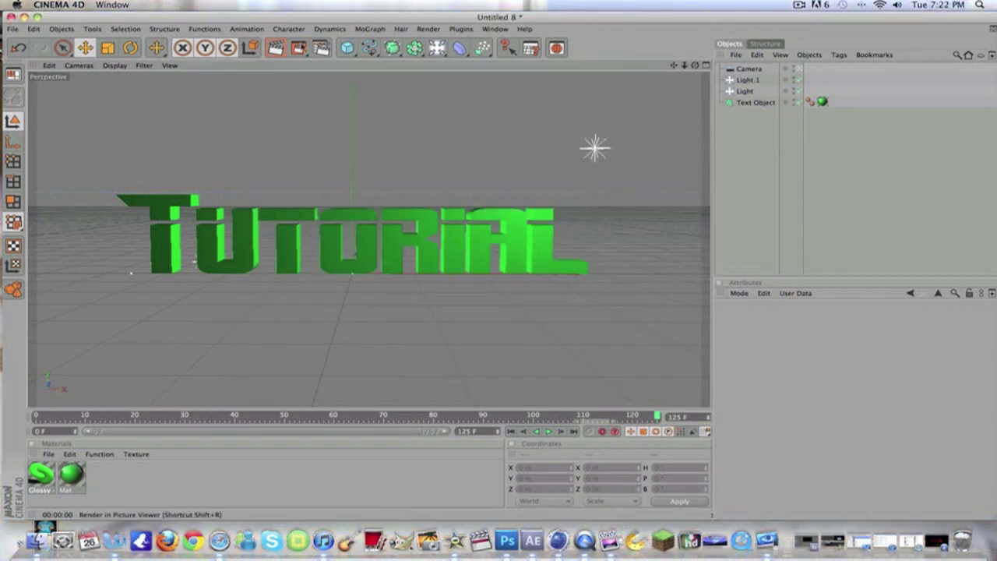
- Start rendering the full animation in the Picture Viewer
{"action": "left_click", "coordinate": [298, 47]}
{"action": "left_click_drag", "start_coordinate": [326, 26], "coordinate": [316, 154]}
{"action": "left_click_drag", "start_coordinate": [385, 154], "coordinate": [403, 2]}
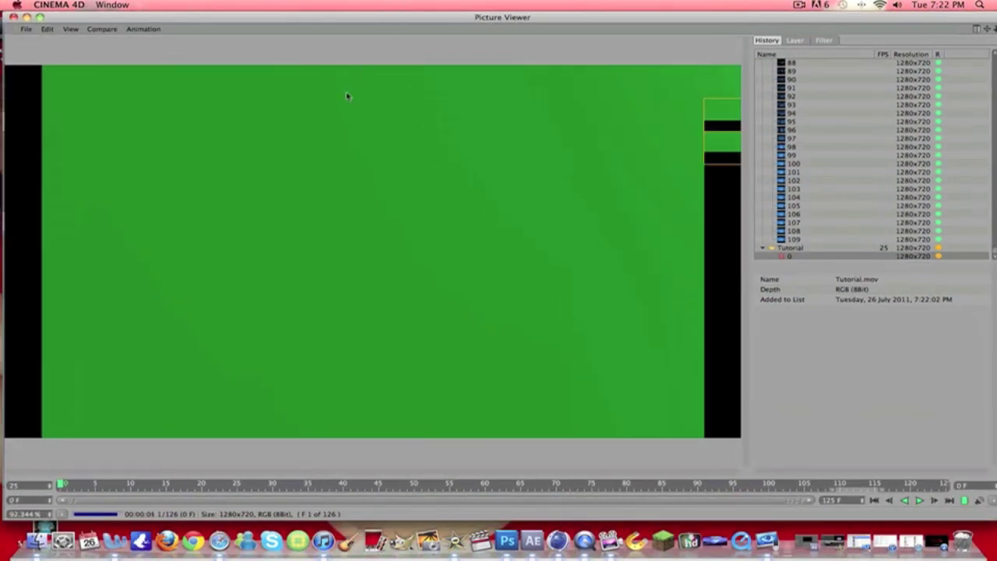